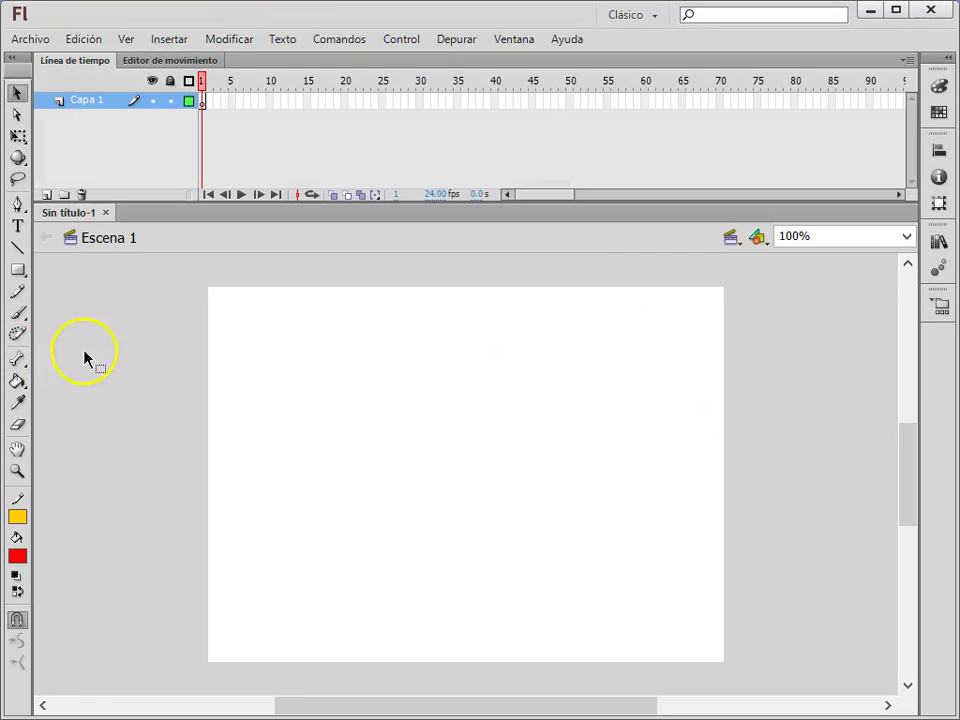
Step: Draw a large red rectangle with a yellow outline in the middle of the stage on Capa 1
{"action": "left_click", "coordinate": [19, 270]}
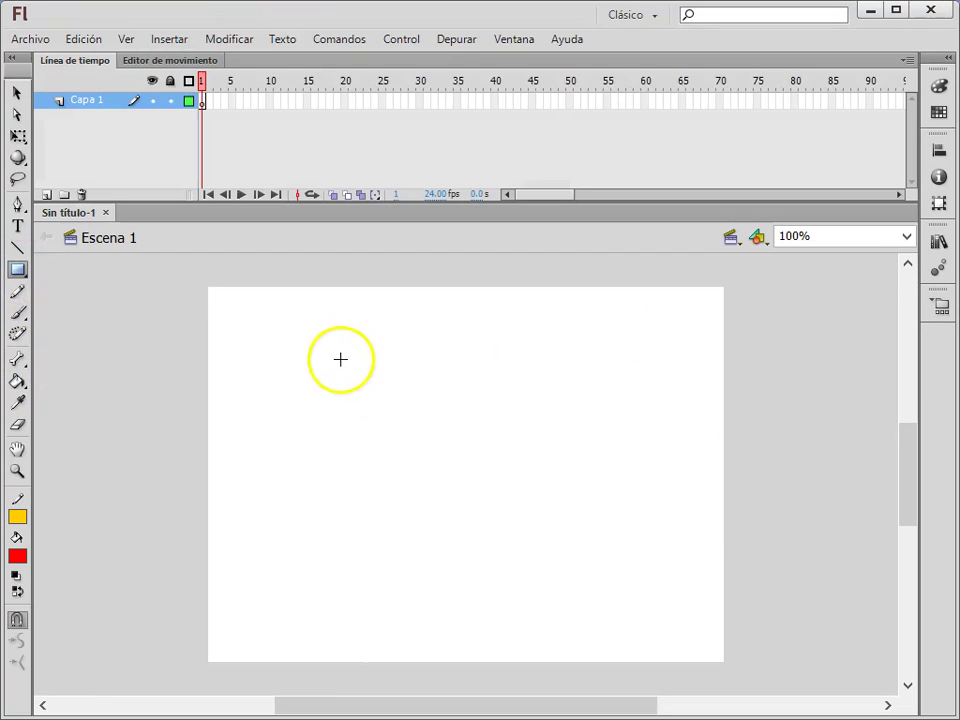
{"action": "left_click_drag", "start_coordinate": [315, 355], "coordinate": [617, 561]}
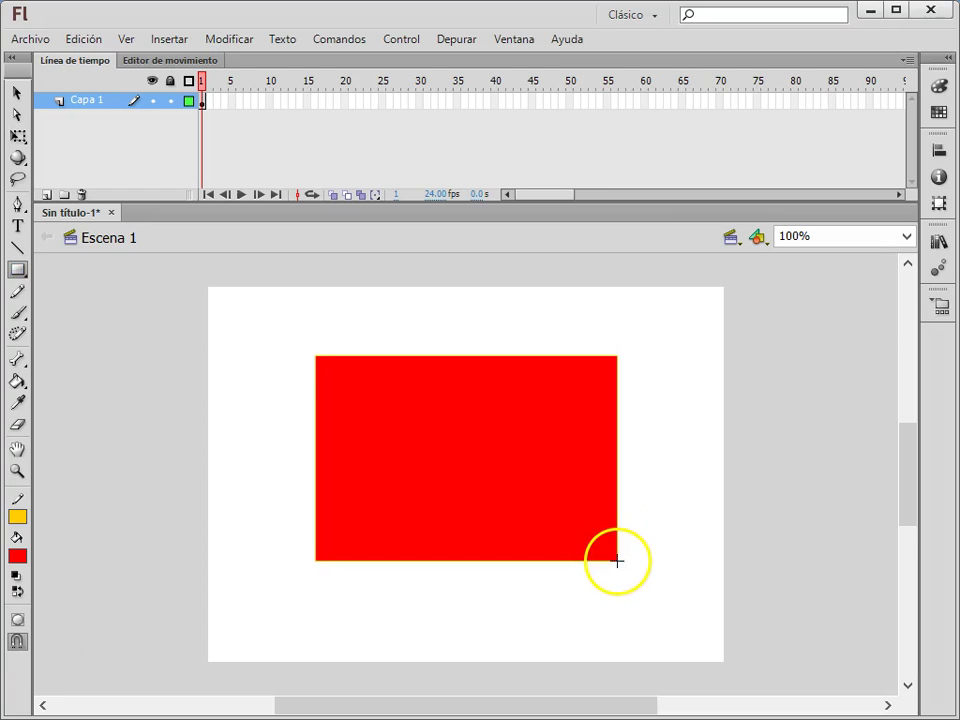
{"action": "left_click", "coordinate": [16, 93]}
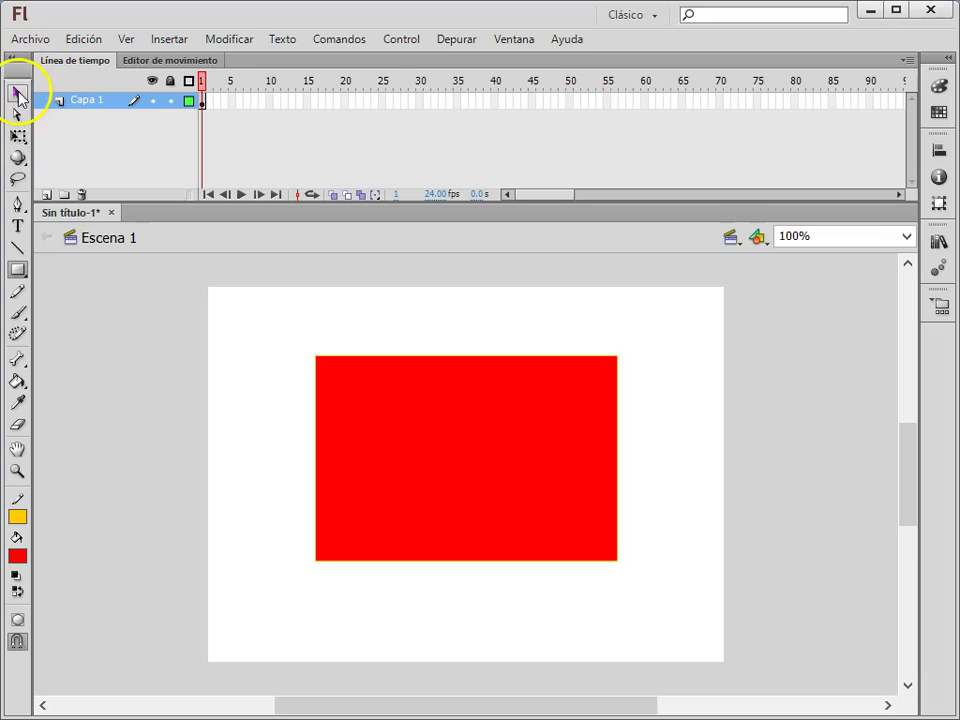
{"action": "left_click", "coordinate": [398, 416]}
{"action": "left_click", "coordinate": [415, 449]}
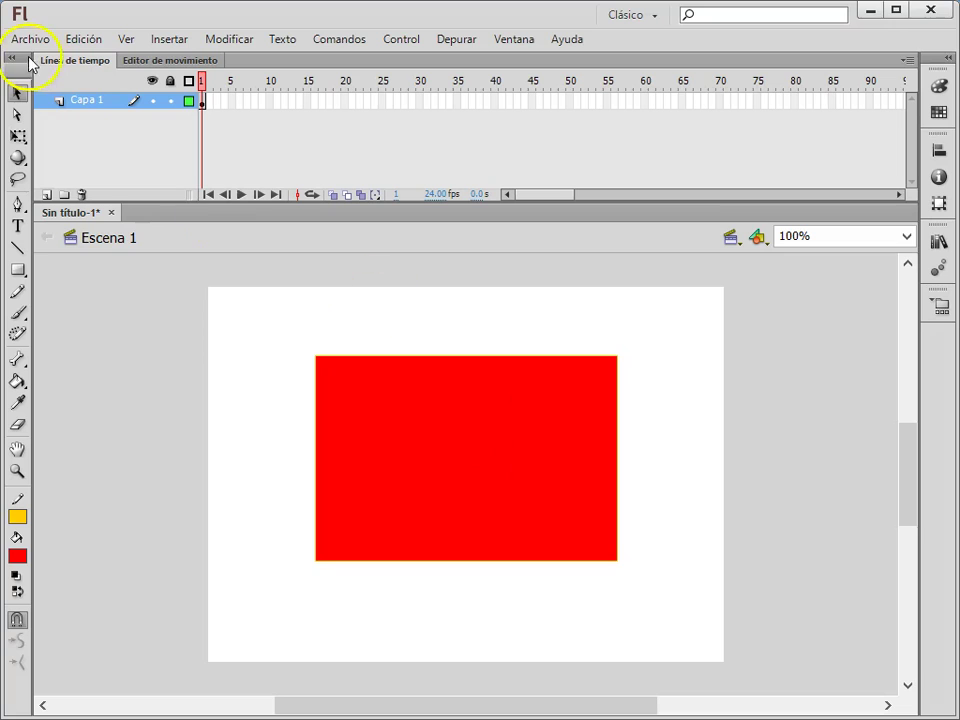
Step: Add a new layer and draw a red circle on it, overlapping the stage's left edge beside the rectangle
{"action": "left_click", "coordinate": [47, 195]}
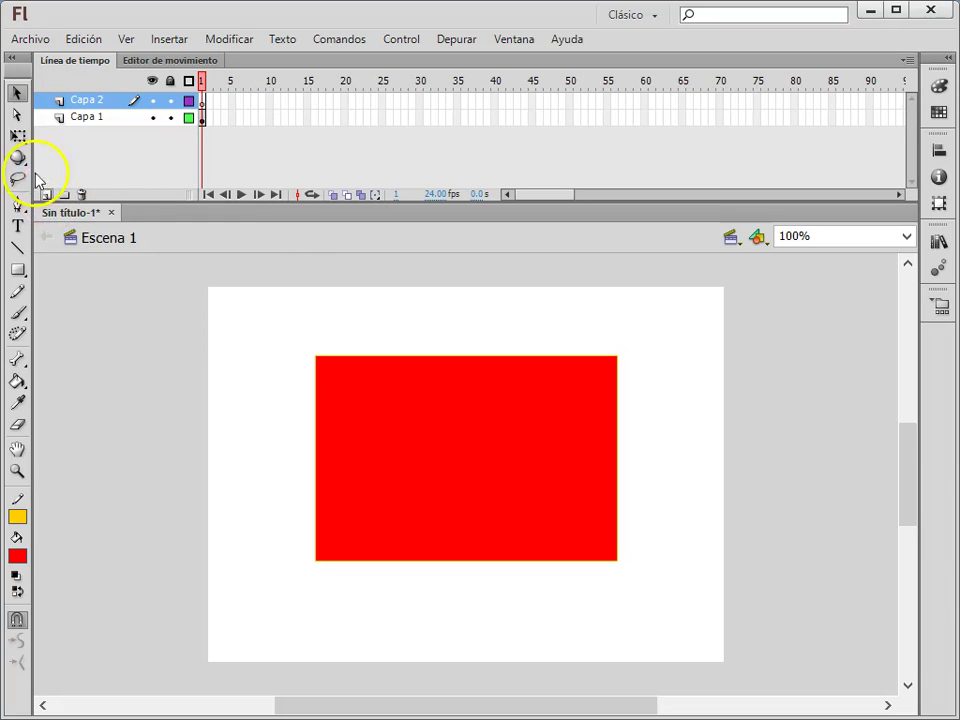
{"action": "left_click", "coordinate": [25, 275]}
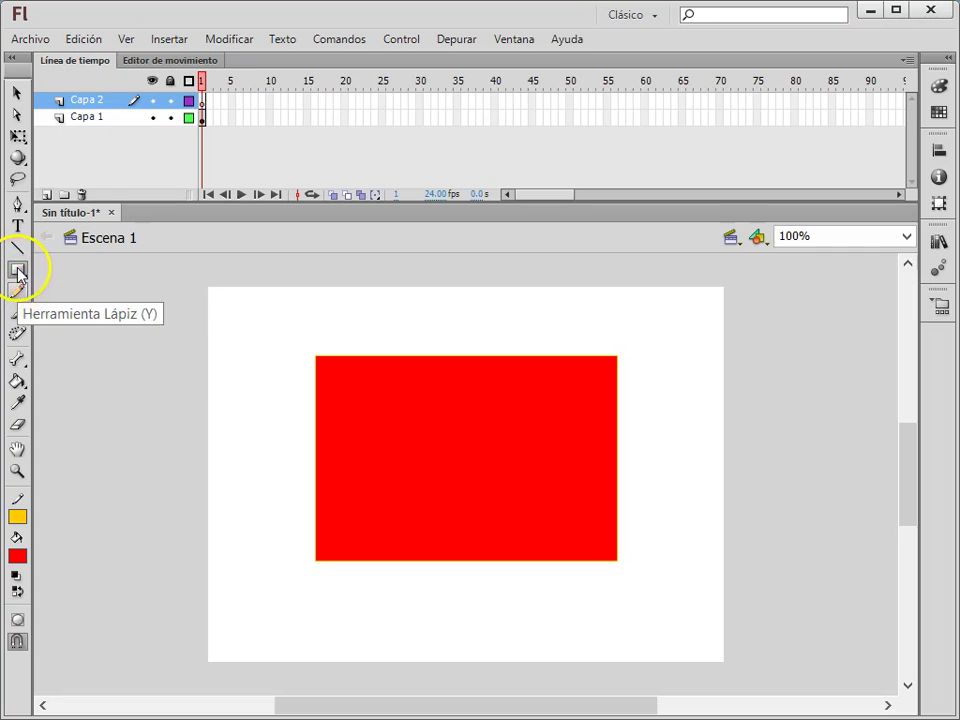
{"action": "left_click", "coordinate": [19, 271]}
{"action": "left_click", "coordinate": [104, 289]}
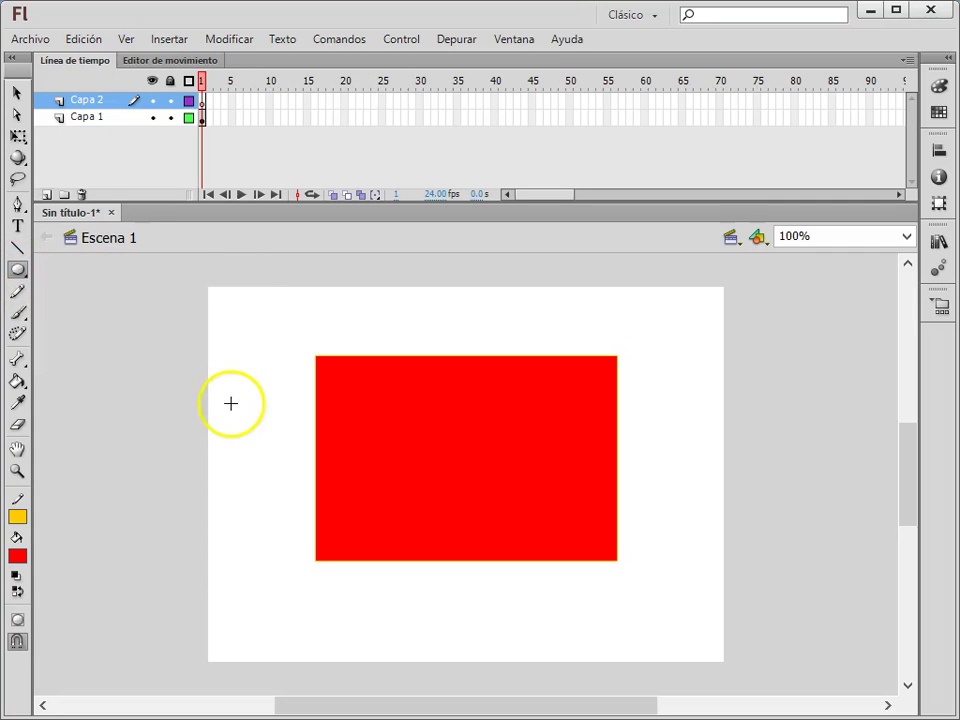
{"action": "left_click_drag", "start_coordinate": [178, 416], "coordinate": [280, 541]}
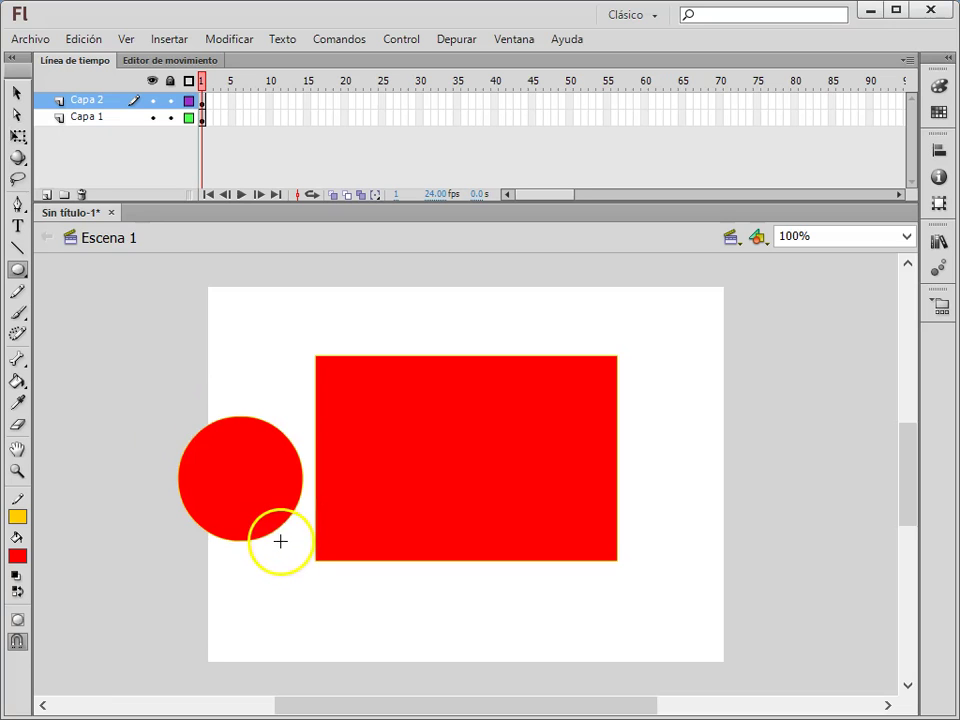
Step: Move Capa 1 above Capa 2 in the layer order and lock Capa 1
{"action": "left_click", "coordinate": [95, 122]}
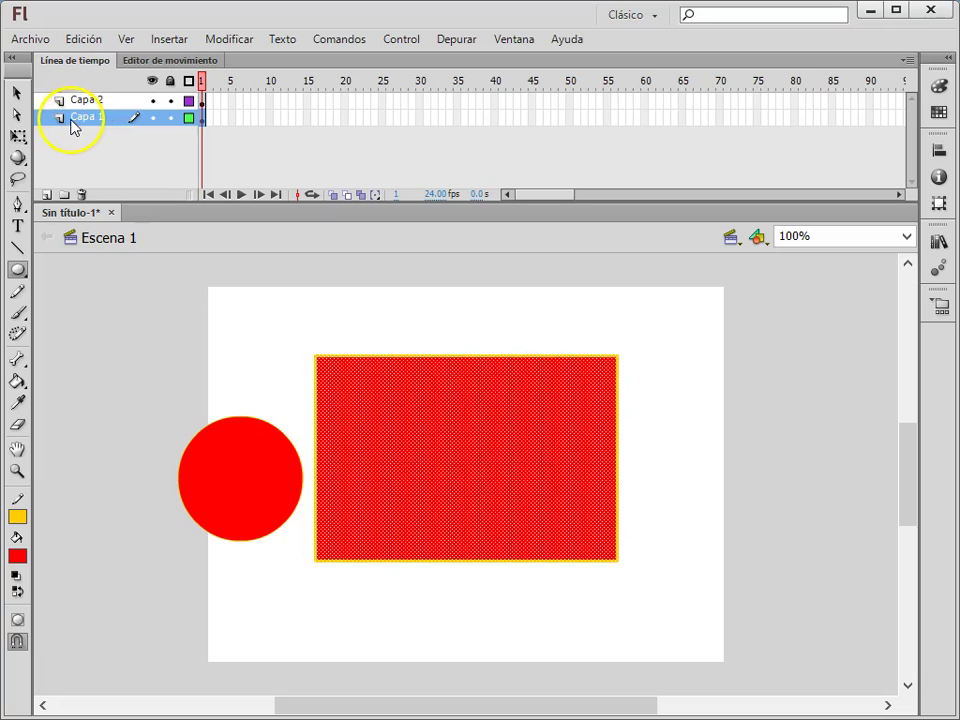
{"action": "left_click_drag", "start_coordinate": [86, 123], "coordinate": [90, 100]}
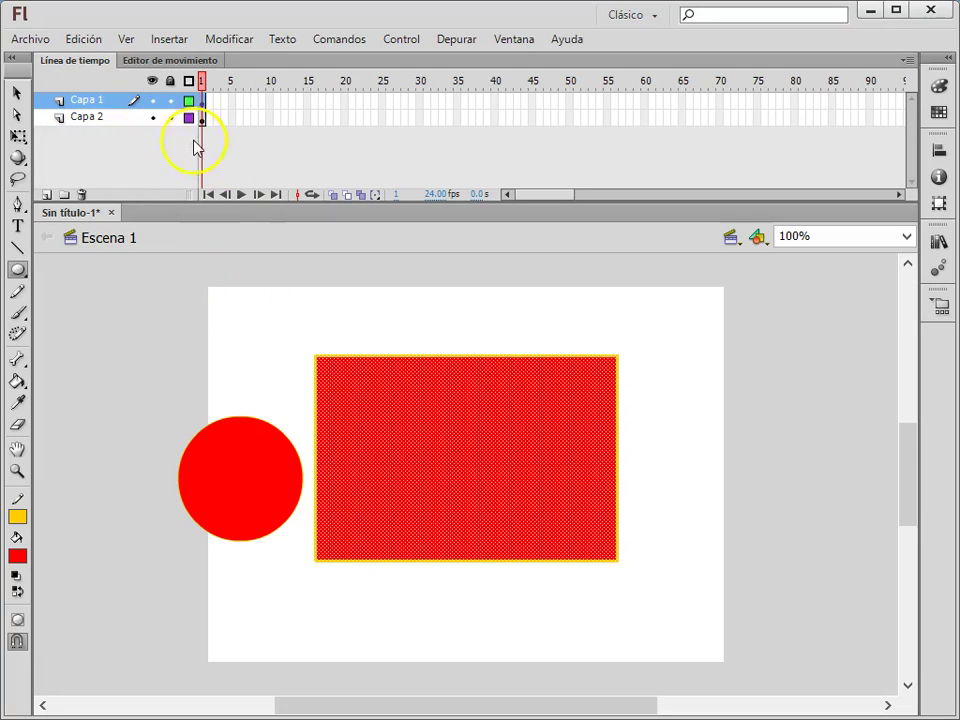
{"action": "left_click", "coordinate": [170, 100]}
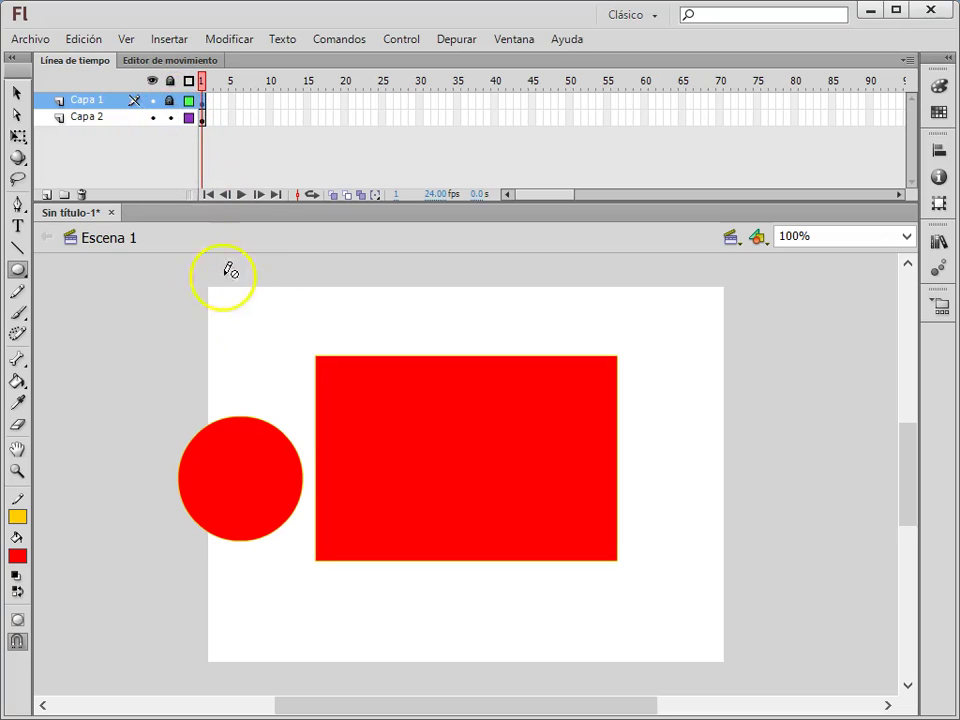
Step: Create a classic tween on the circle in Capa 2 and insert its end keyframe at frame 30
{"action": "left_click", "coordinate": [123, 121]}
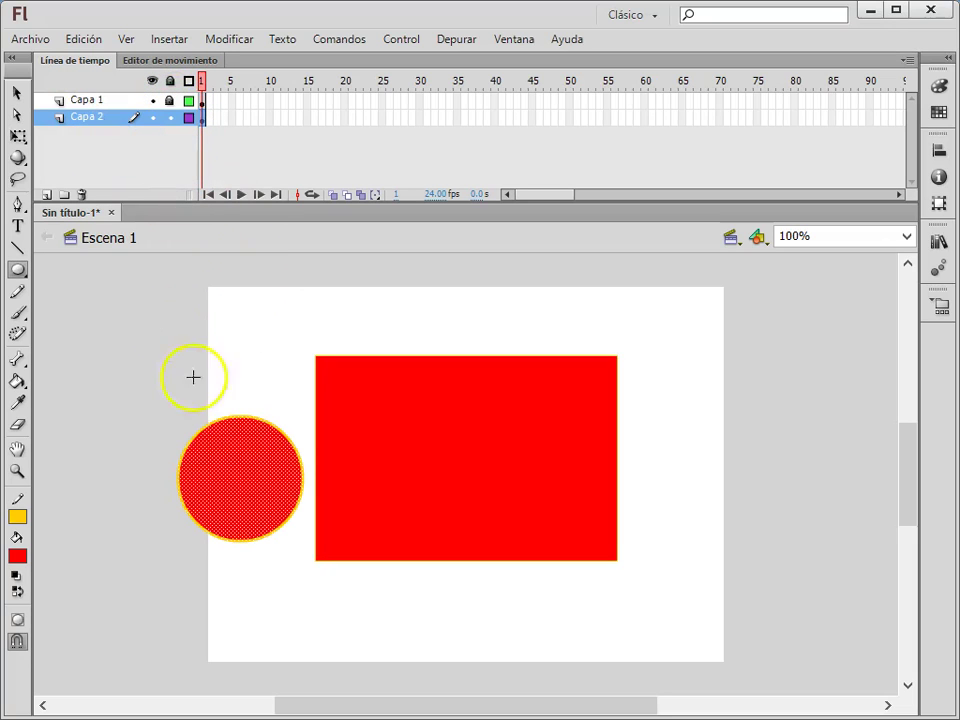
{"action": "right_click", "coordinate": [202, 117]}
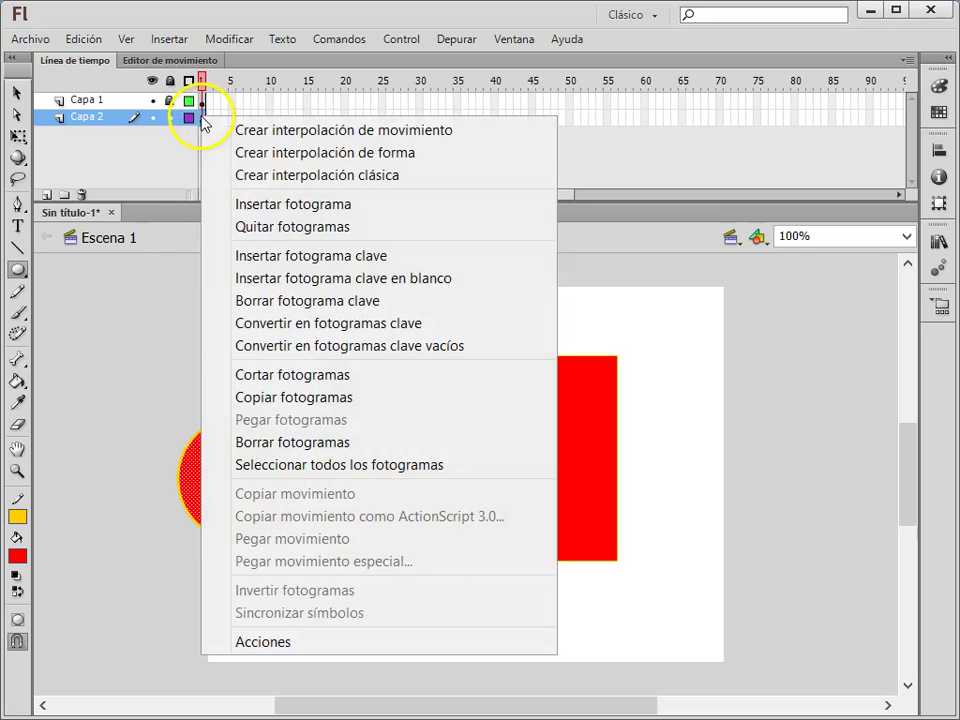
{"action": "left_click", "coordinate": [263, 178]}
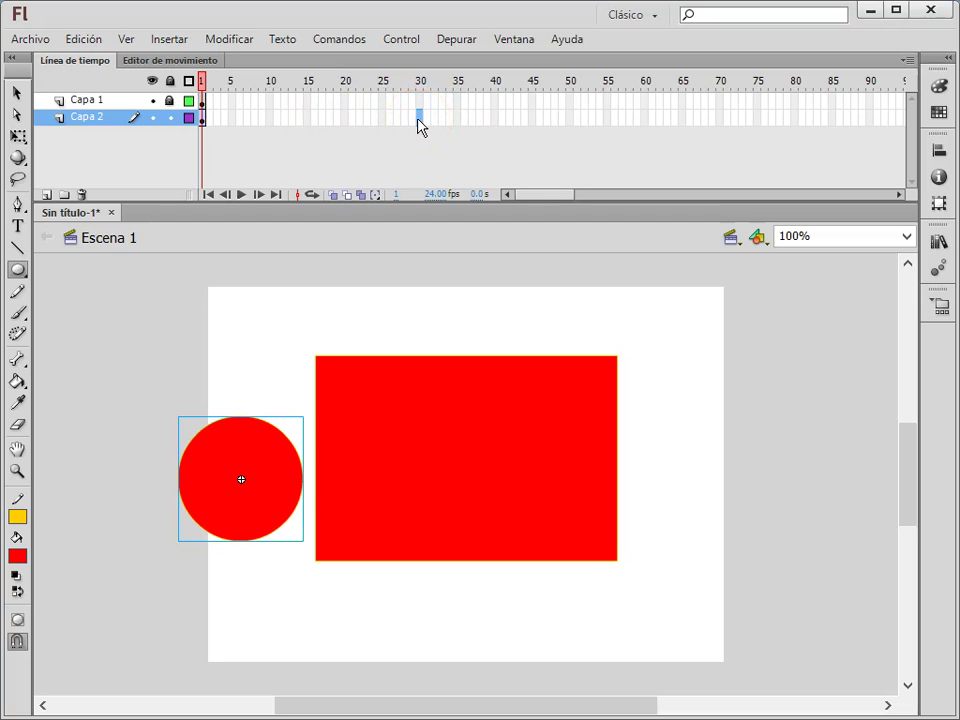
{"action": "key", "text": "F6"}
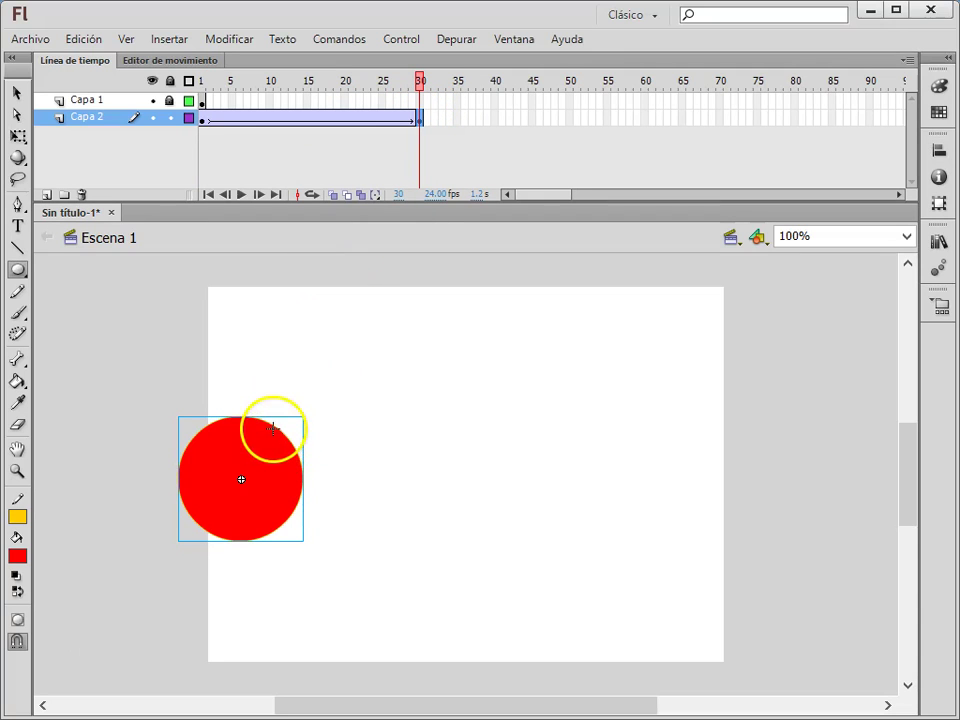
Step: Move the circle at frame 30 horizontally to the right side of the stage and scrub back to frame 1
{"action": "left_click", "coordinate": [17, 93]}
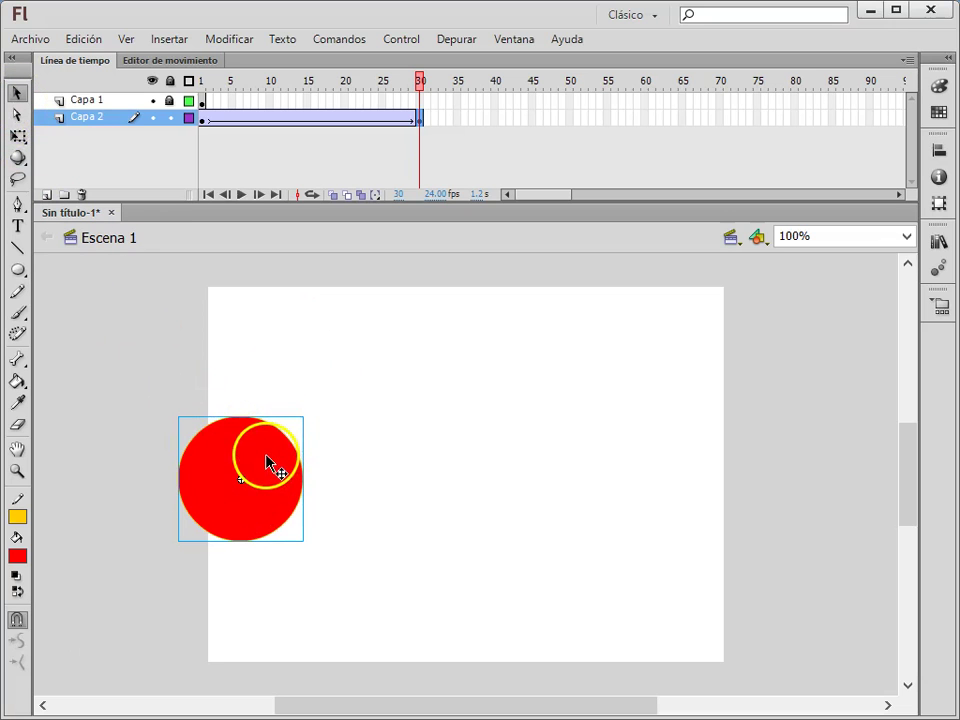
{"action": "left_click_drag", "start_coordinate": [270, 459], "coordinate": [597, 468]}
{"action": "left_click_drag", "start_coordinate": [437, 90], "coordinate": [208, 93]}
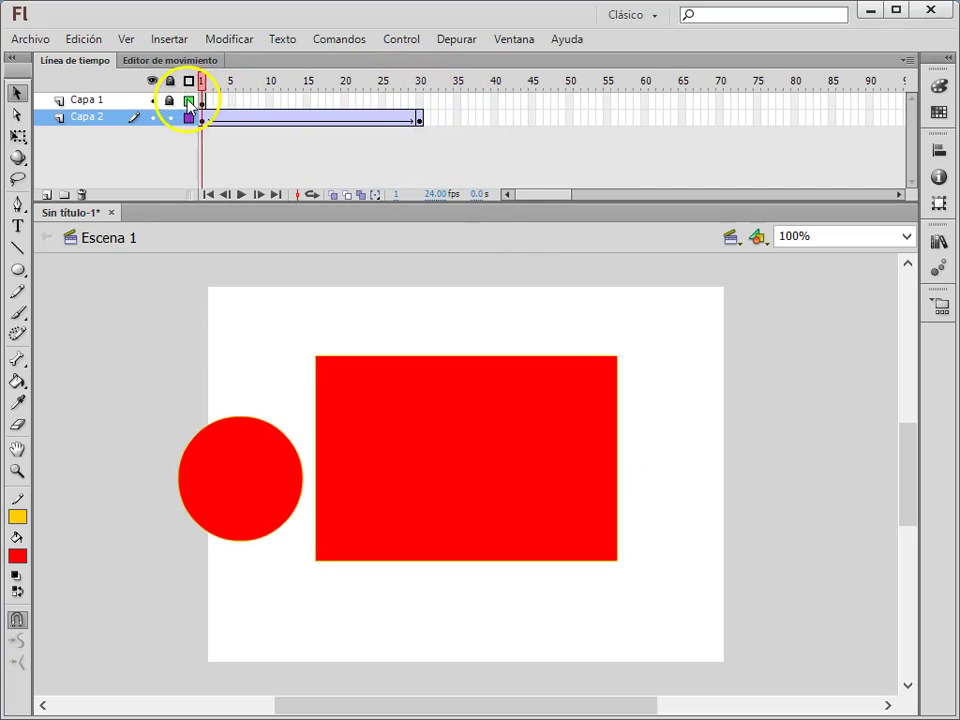
Step: Extend Capa 1 with frames up to frame 30 and convert it into a mask for Capa 2
{"action": "left_click", "coordinate": [419, 101]}
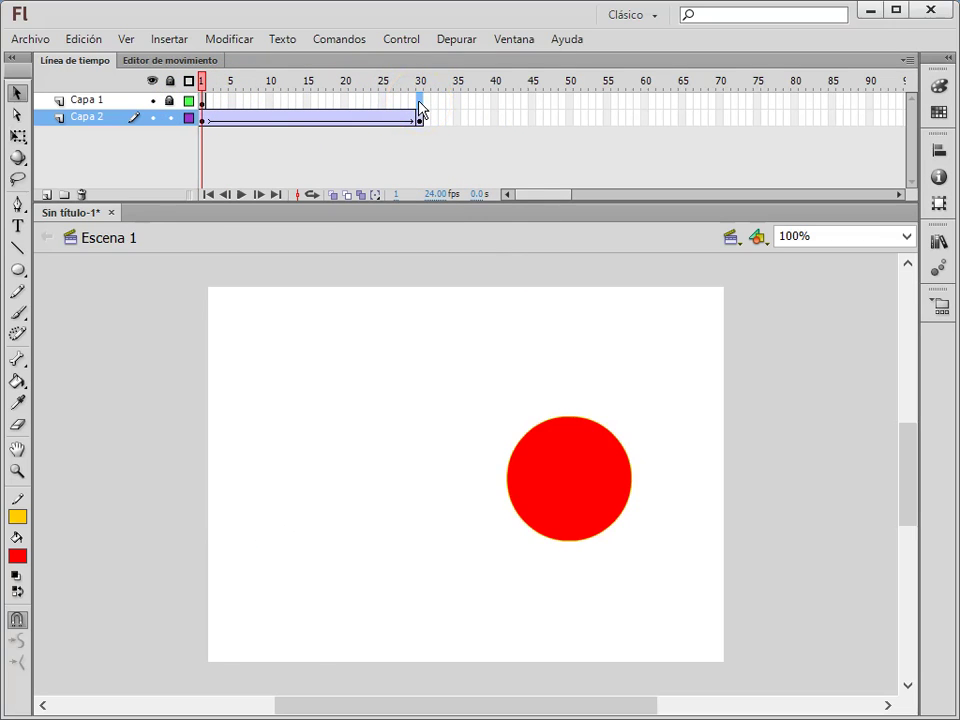
{"action": "key", "text": "F5"}
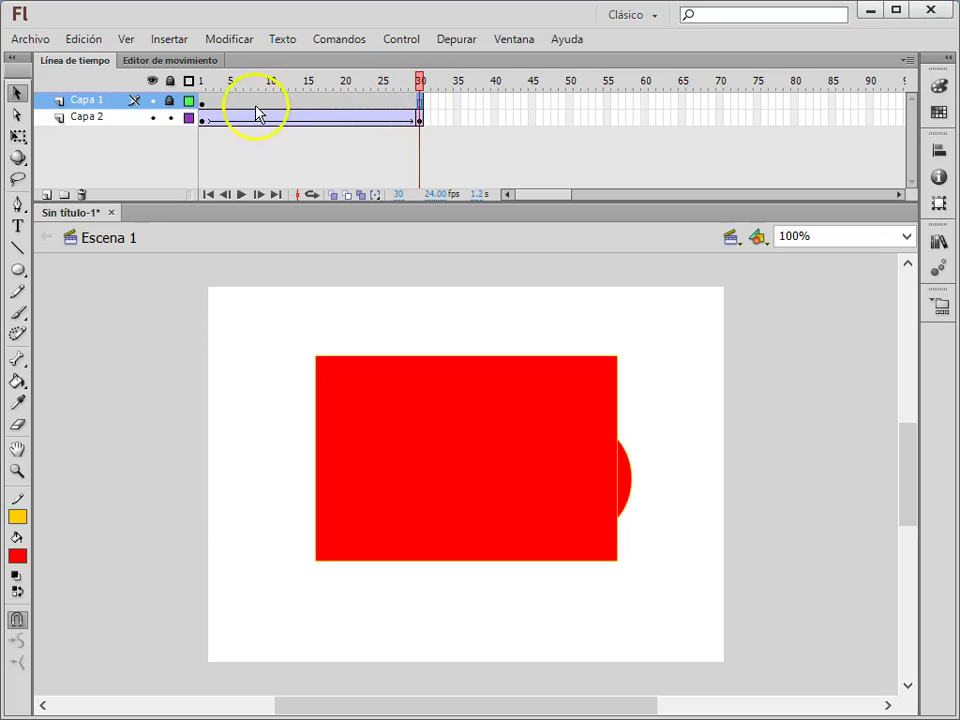
{"action": "right_click", "coordinate": [104, 104]}
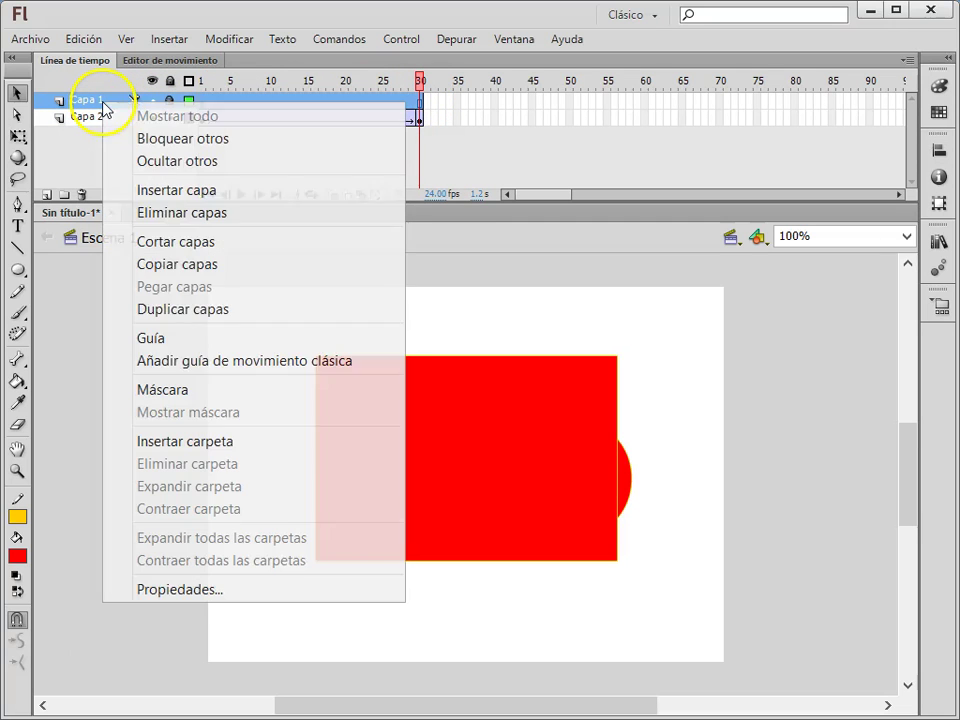
{"action": "left_click", "coordinate": [183, 391]}
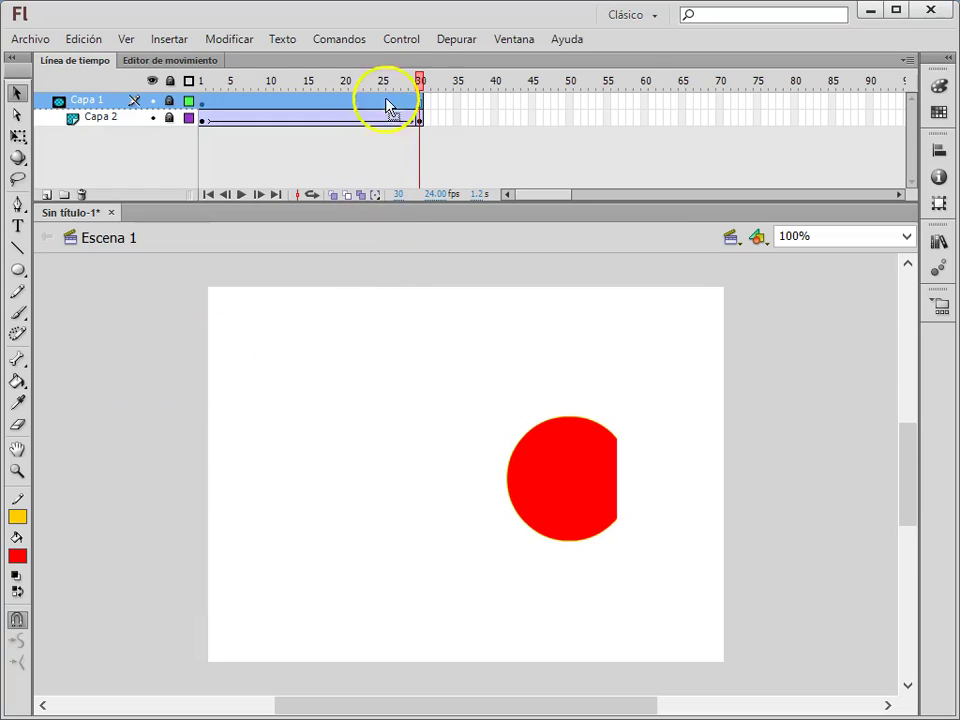
Step: Preview the masked circle animation by scrubbing the timeline and testing the movie, and close the test window
{"action": "left_click_drag", "start_coordinate": [405, 84], "coordinate": [420, 105]}
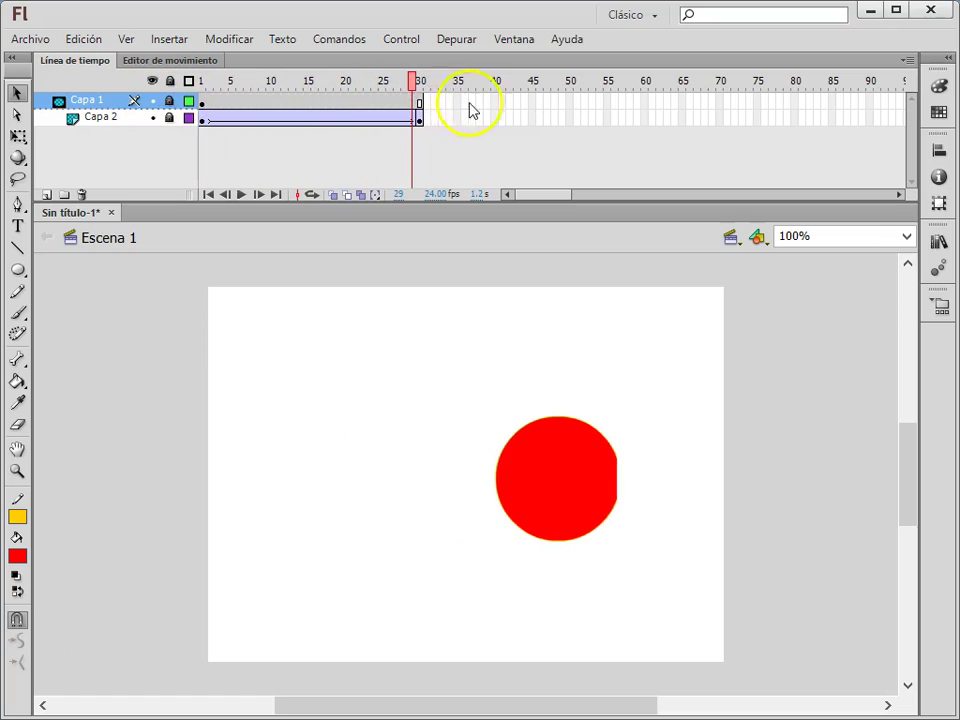
{"action": "key", "text": "ctrl+Return"}
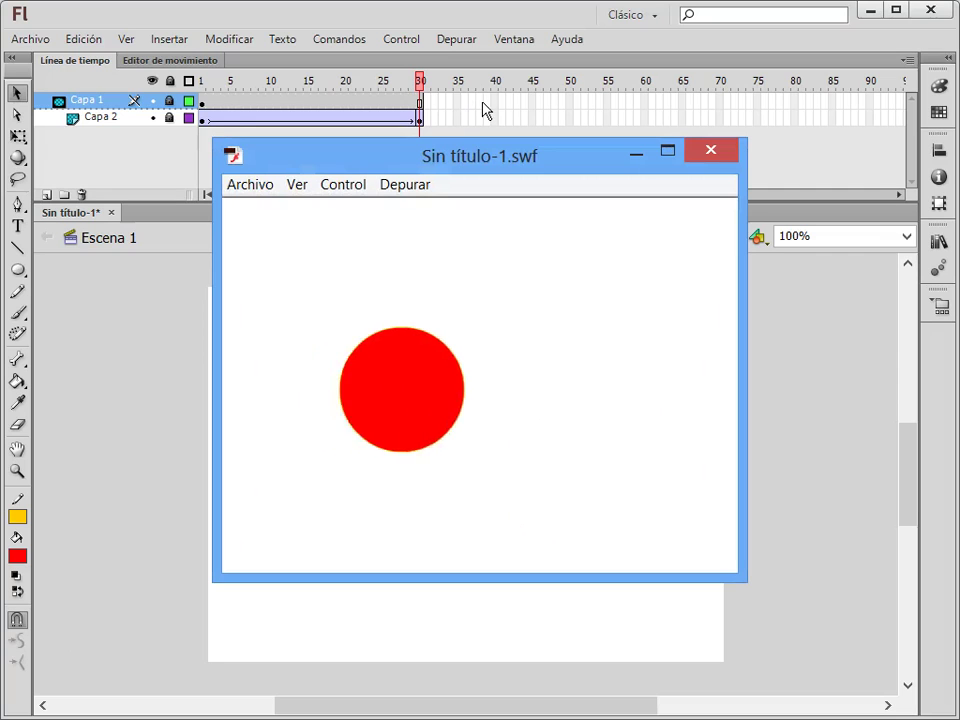
{"action": "left_click", "coordinate": [782, 161]}
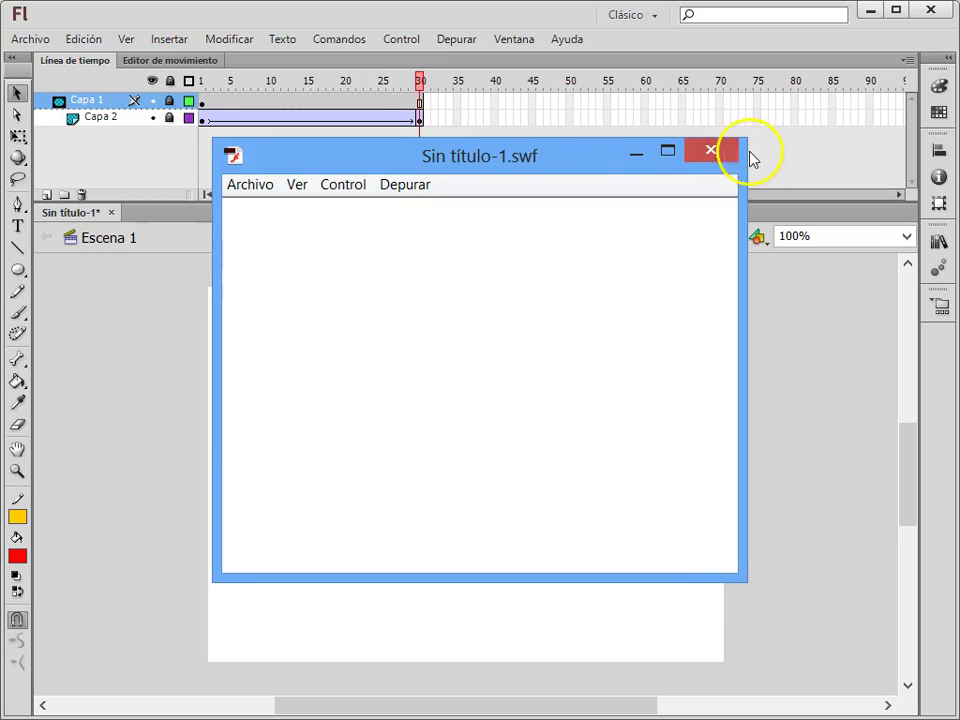
{"action": "left_click", "coordinate": [710, 151]}
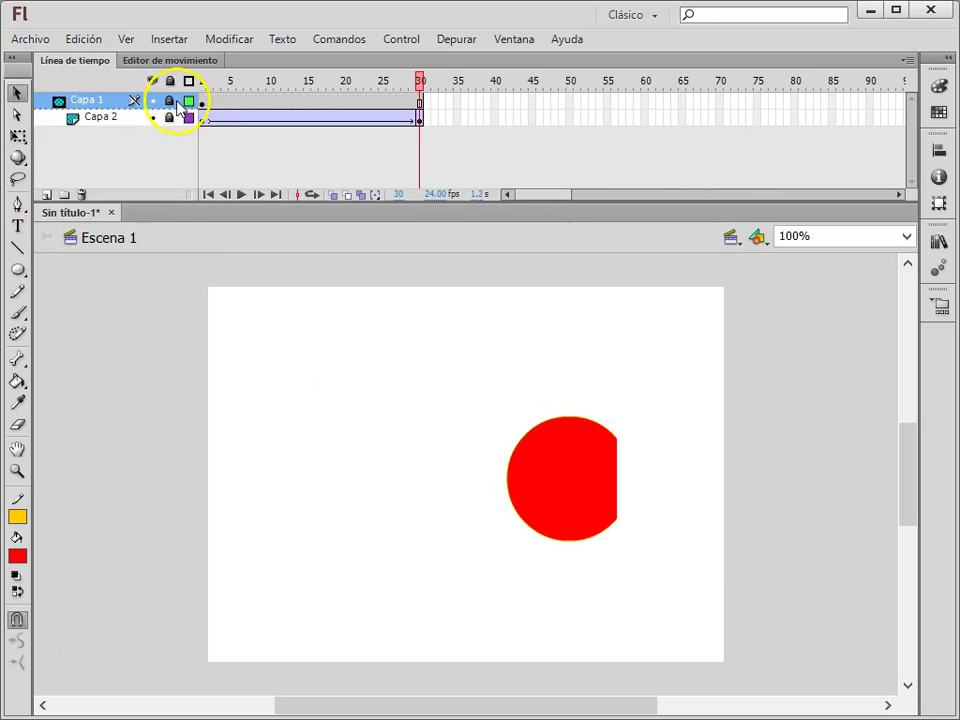
Step: Unlock the mask layer Capa 1 while keeping Capa 2 locked, with the playhead moved back to frame 6
{"action": "left_click", "coordinate": [169, 81]}
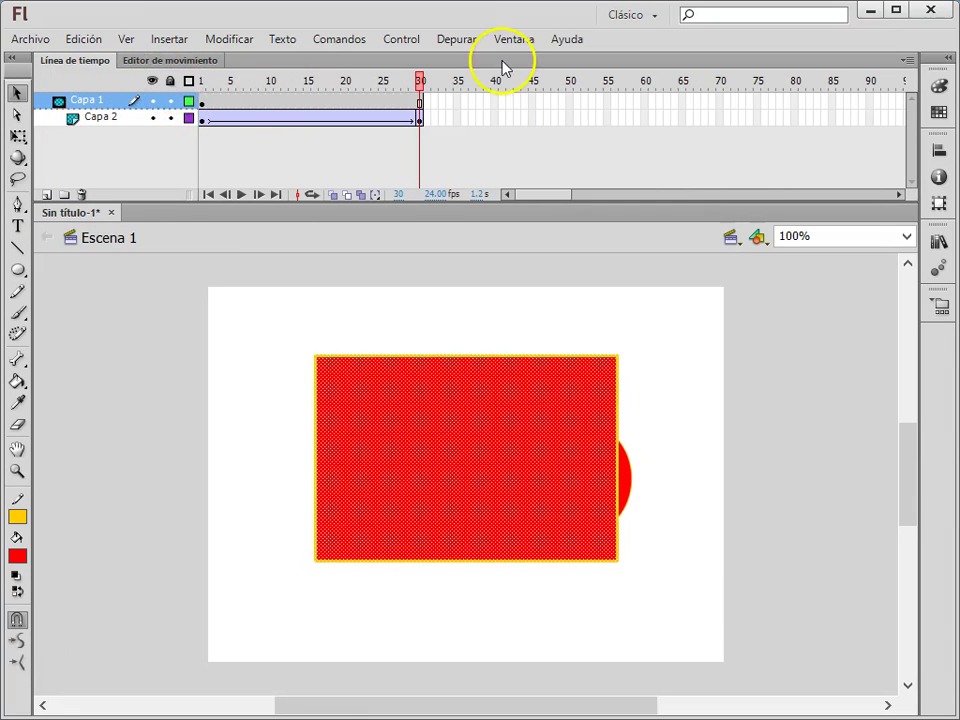
{"action": "key", "text": "comma"}
{"action": "key", "text": "comma"}
{"action": "key", "text": "comma"}
{"action": "key", "text": "comma"}
{"action": "key", "text": "comma"}
{"action": "key", "text": "comma"}
{"action": "key", "text": "comma"}
{"action": "key", "text": "comma"}
{"action": "key", "text": "comma"}
{"action": "key", "text": "comma"}
{"action": "key", "text": "comma"}
{"action": "key", "text": "comma"}
{"action": "key", "text": "comma"}
{"action": "key", "text": "comma"}
{"action": "key", "text": "comma"}
{"action": "key", "text": "comma"}
{"action": "key", "text": "comma"}
{"action": "key", "text": "comma"}
{"action": "key", "text": "comma"}
{"action": "key", "text": "comma"}
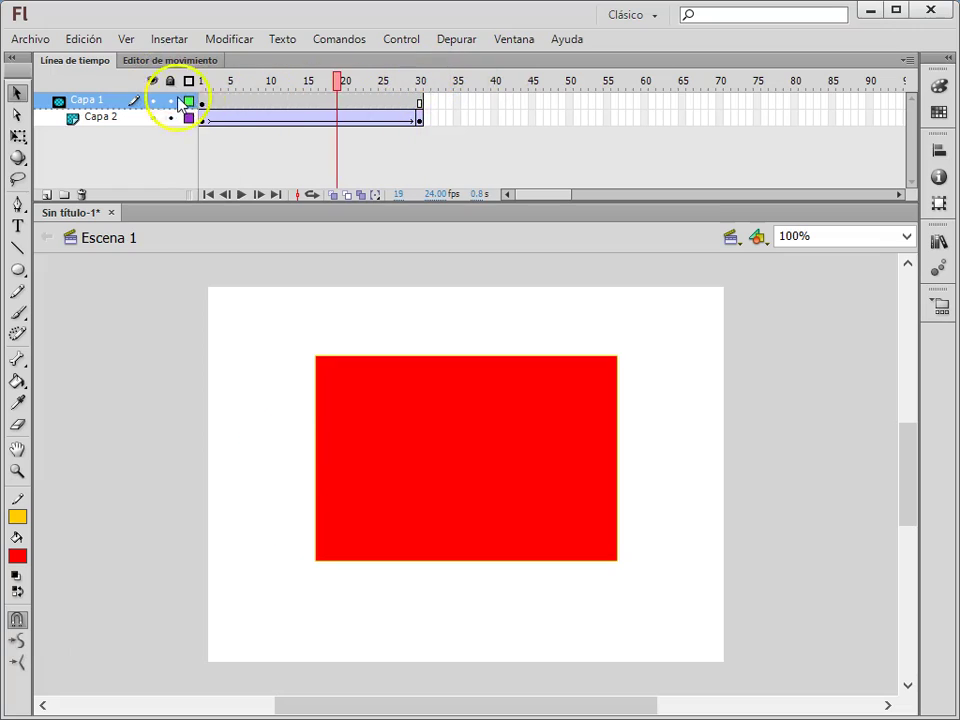
{"action": "left_click", "coordinate": [169, 117]}
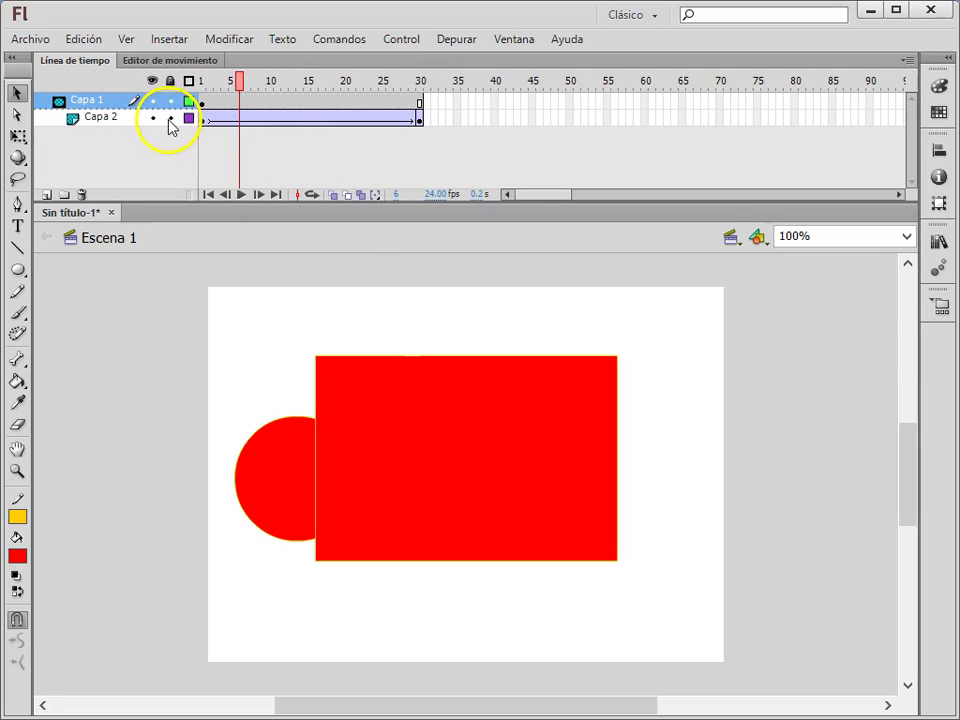
Step: Delete the rectangle's red fill and its yellow outline from Capa 1
{"action": "left_click", "coordinate": [405, 403]}
{"action": "key", "text": "Delete"}
{"action": "mouse_move", "coordinate": [407, 403]}
{"action": "left_mouse_down"}
{"action": "mouse_move", "coordinate": [437, 399]}
{"action": "mouse_move", "coordinate": [465, 352]}
{"action": "left_mouse_up"}
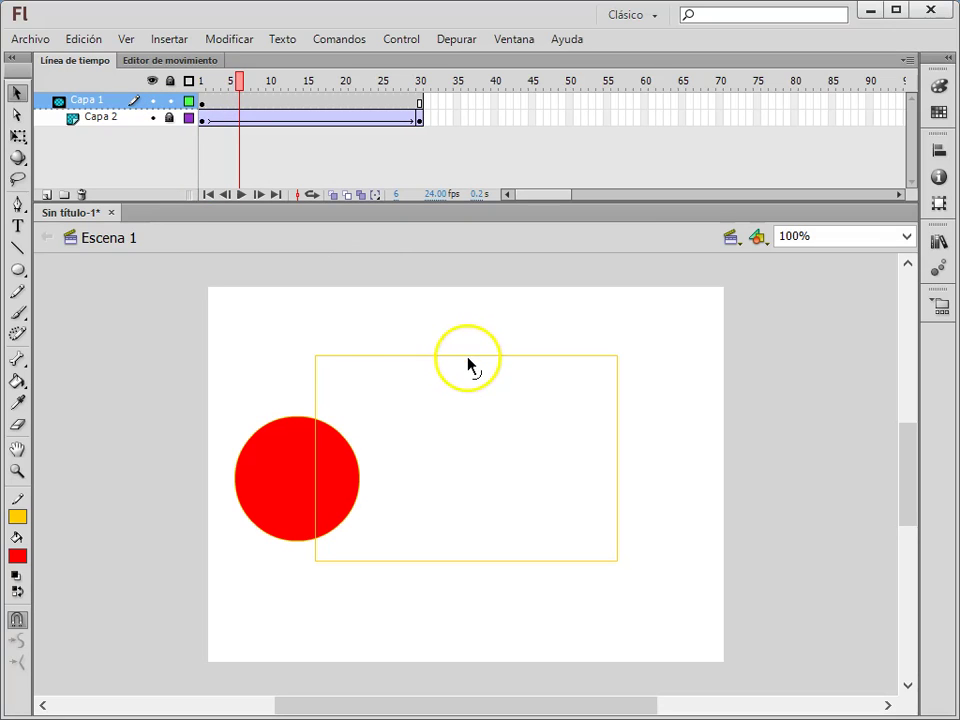
{"action": "left_click", "coordinate": [467, 358]}
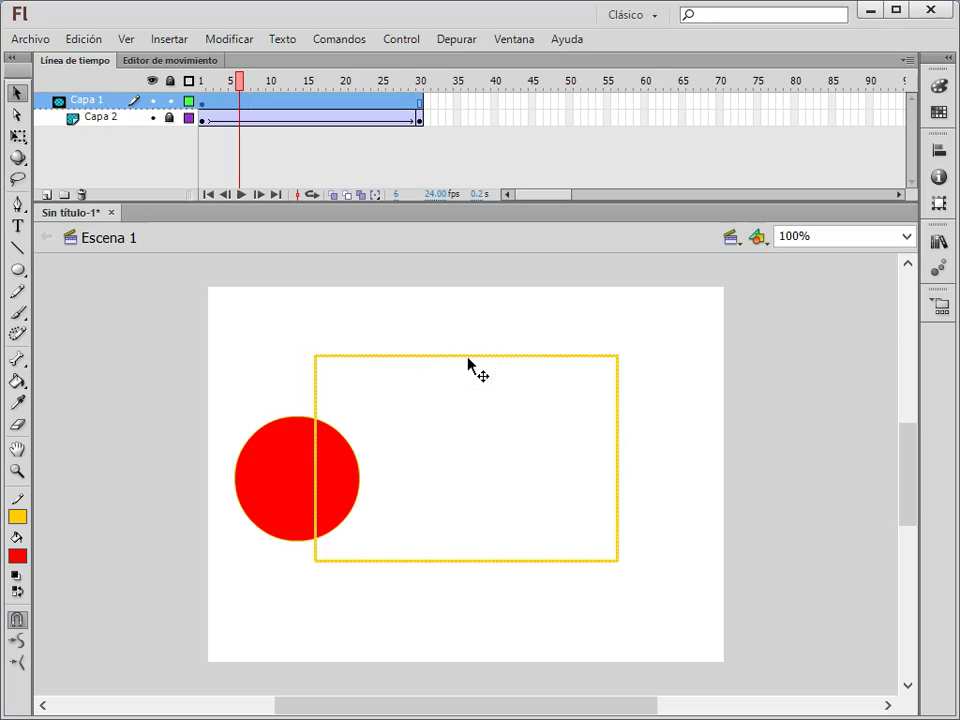
{"action": "key", "text": "Delete"}
{"action": "left_click", "coordinate": [36, 253]}
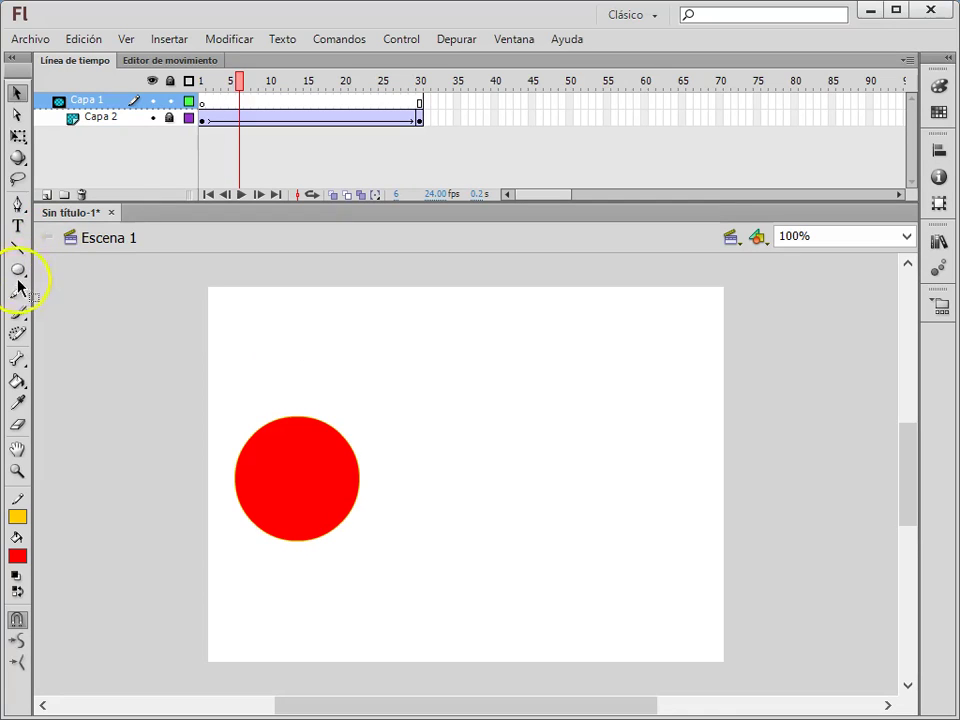
Step: Paint a freehand scribble across the middle of the stage on Capa 1 with the largest brush in teal (#009999)
{"action": "left_click", "coordinate": [315, 82]}
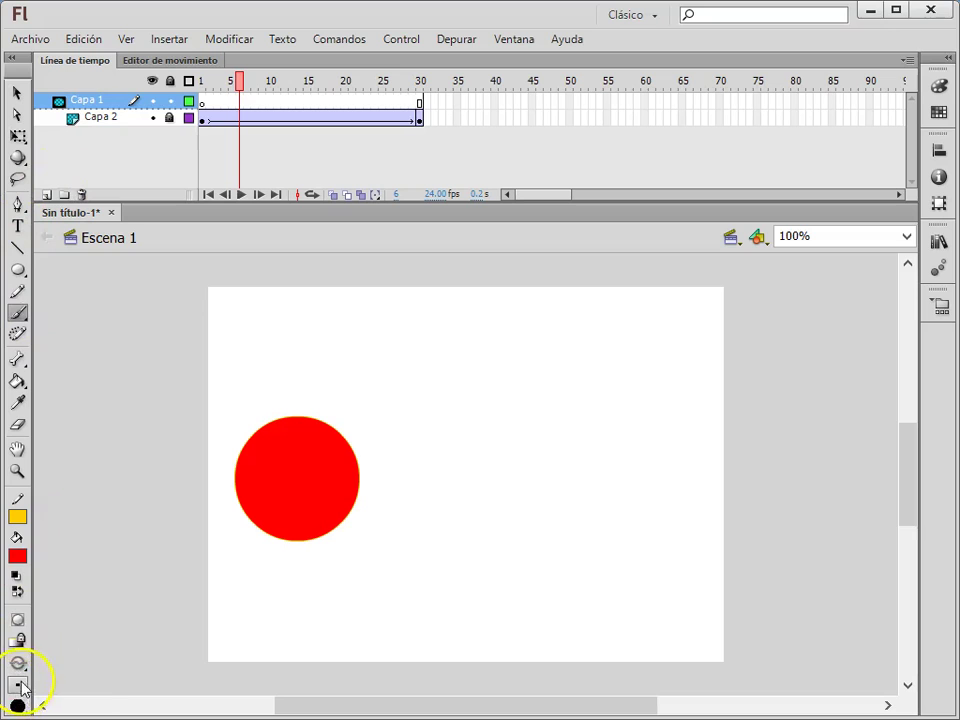
{"action": "left_click", "coordinate": [18, 685]}
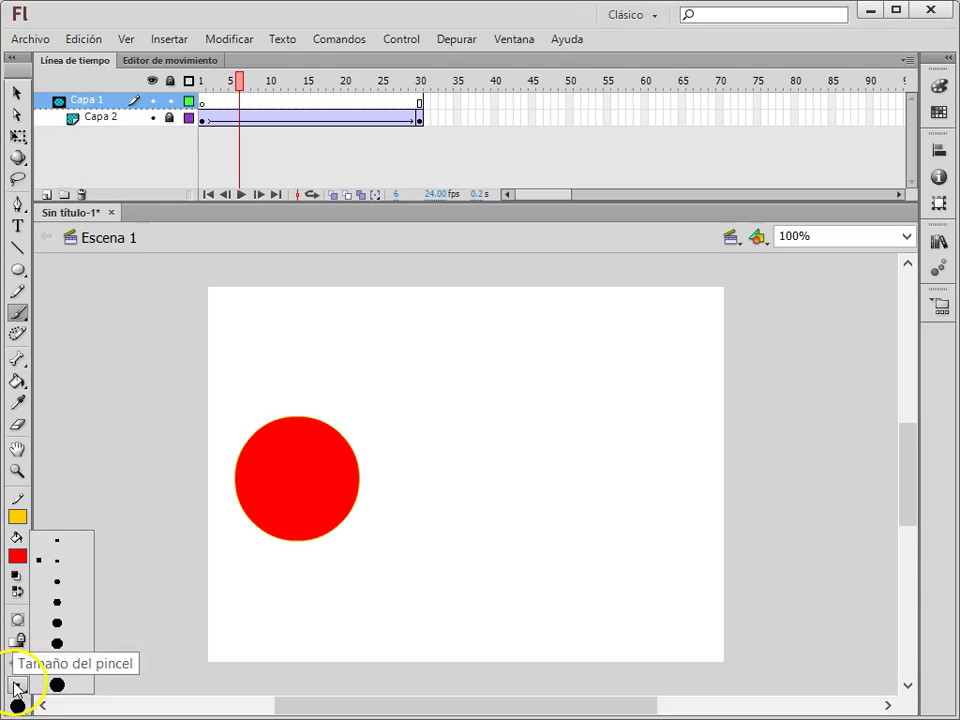
{"action": "left_click", "coordinate": [56, 684]}
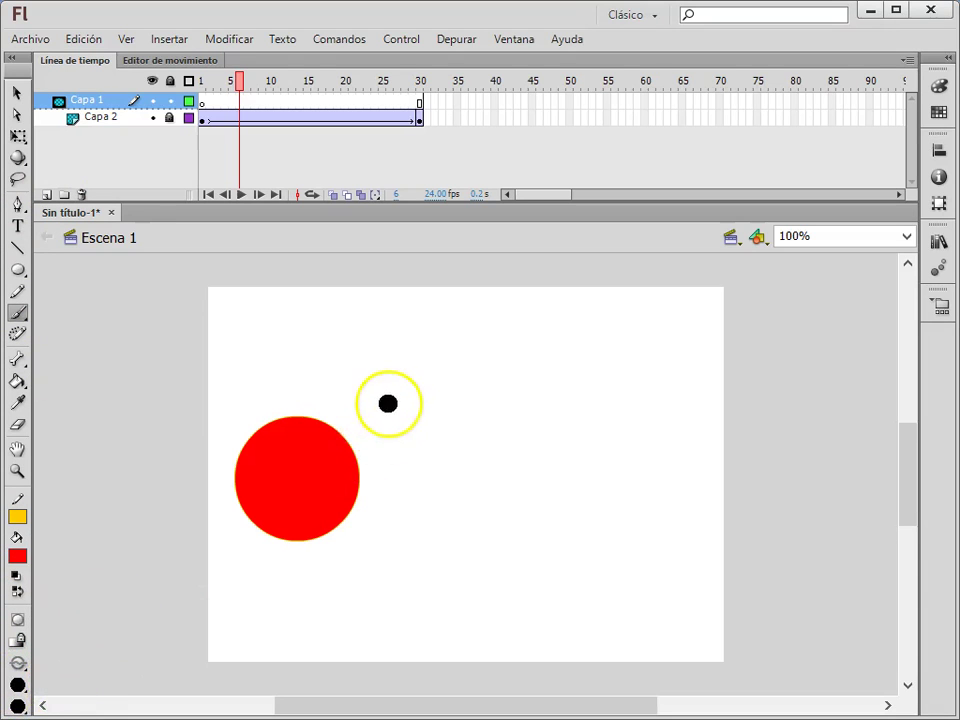
{"action": "left_click", "coordinate": [18, 555]}
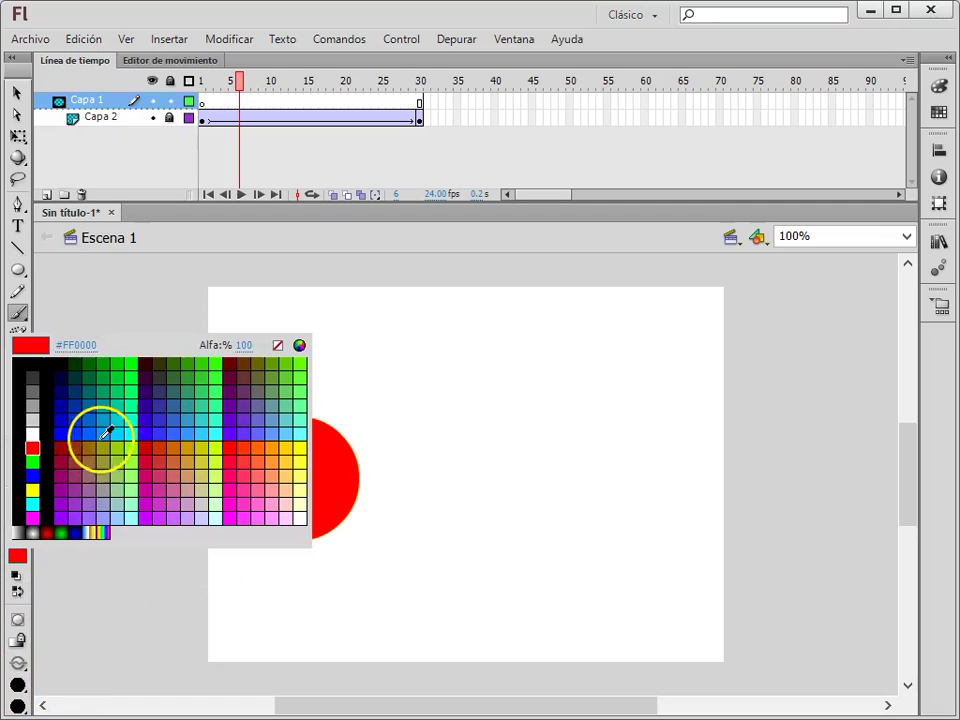
{"action": "left_click", "coordinate": [116, 398]}
{"action": "mouse_move", "coordinate": [443, 378]}
{"action": "left_mouse_down"}
{"action": "mouse_move", "coordinate": [364, 454]}
{"action": "mouse_move", "coordinate": [565, 362]}
{"action": "mouse_move", "coordinate": [394, 456]}
{"action": "mouse_move", "coordinate": [496, 434]}
{"action": "mouse_move", "coordinate": [441, 470]}
{"action": "mouse_move", "coordinate": [529, 472]}
{"action": "mouse_move", "coordinate": [430, 518]}
{"action": "mouse_move", "coordinate": [449, 570]}
{"action": "mouse_move", "coordinate": [568, 462]}
{"action": "mouse_move", "coordinate": [337, 473]}
{"action": "mouse_move", "coordinate": [424, 466]}
{"action": "mouse_move", "coordinate": [407, 471]}
{"action": "mouse_move", "coordinate": [504, 426]}
{"action": "mouse_move", "coordinate": [447, 438]}
{"action": "left_mouse_up"}
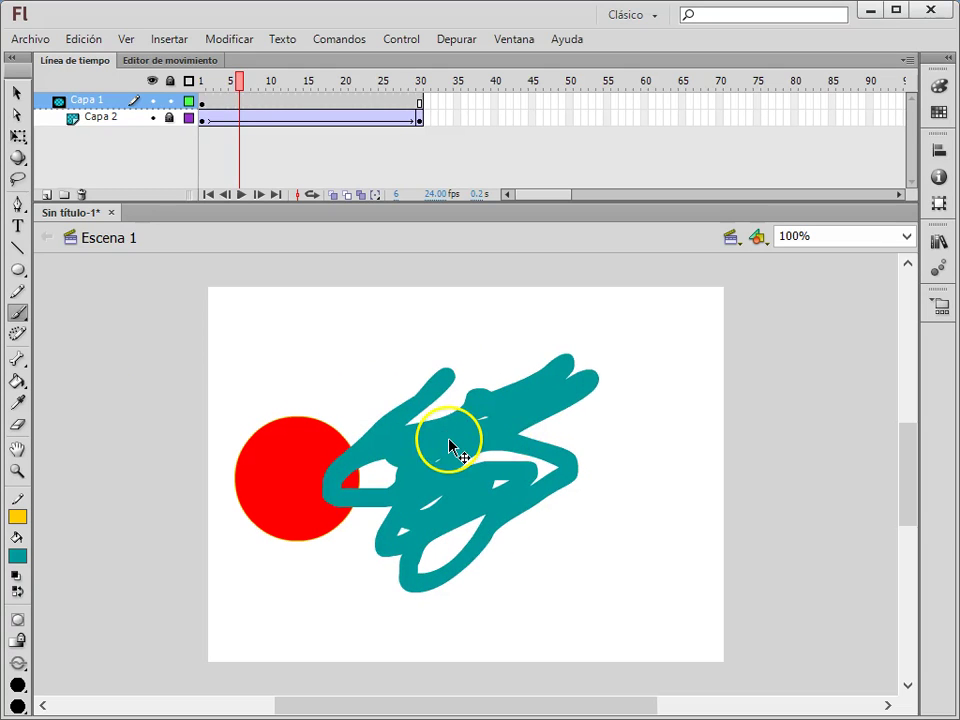
Step: Test the movie to preview the circle through the brush-painted mask, and close the test window
{"action": "key", "text": "ctrl+Return"}
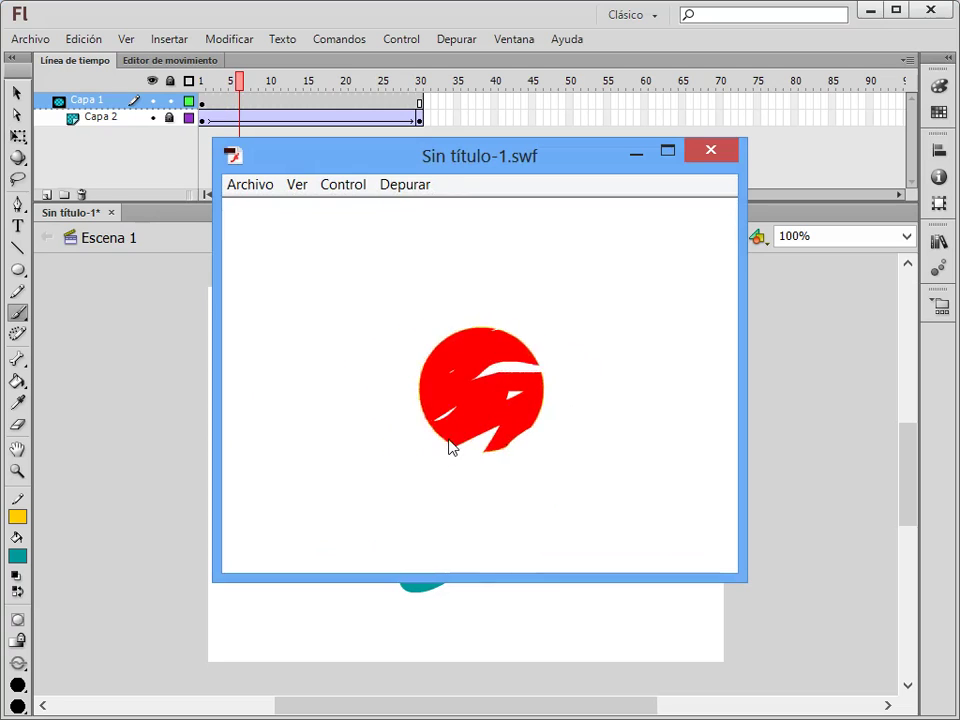
{"action": "left_click", "coordinate": [712, 152]}
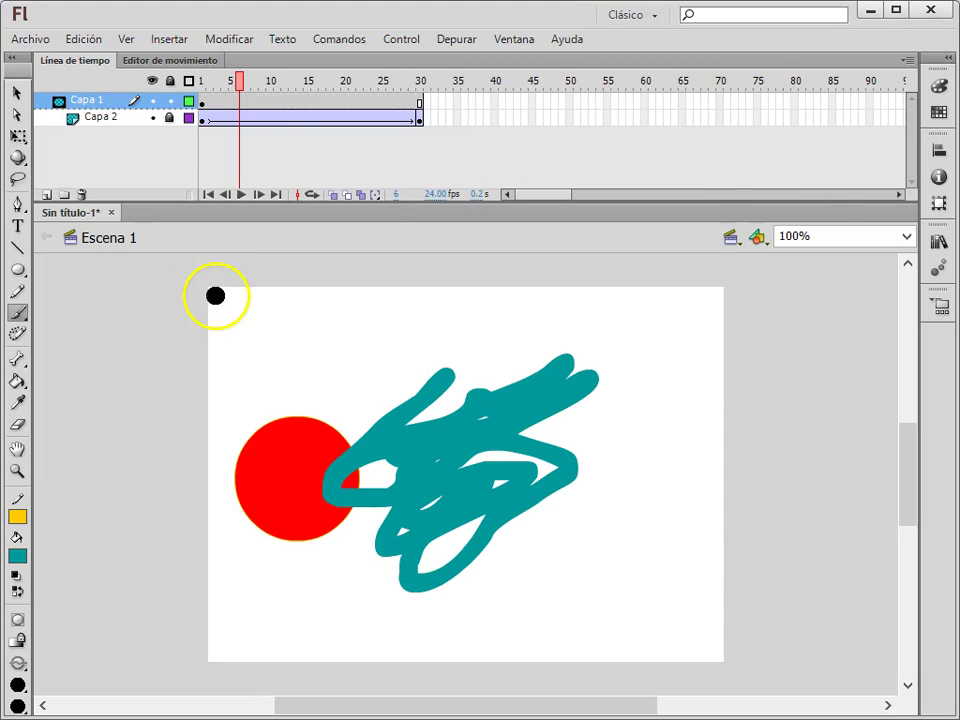
Step: Create a new ActionScript 2.0 document and place an empty text block in the upper-left part of the stage
{"action": "key", "text": "ctrl+n"}
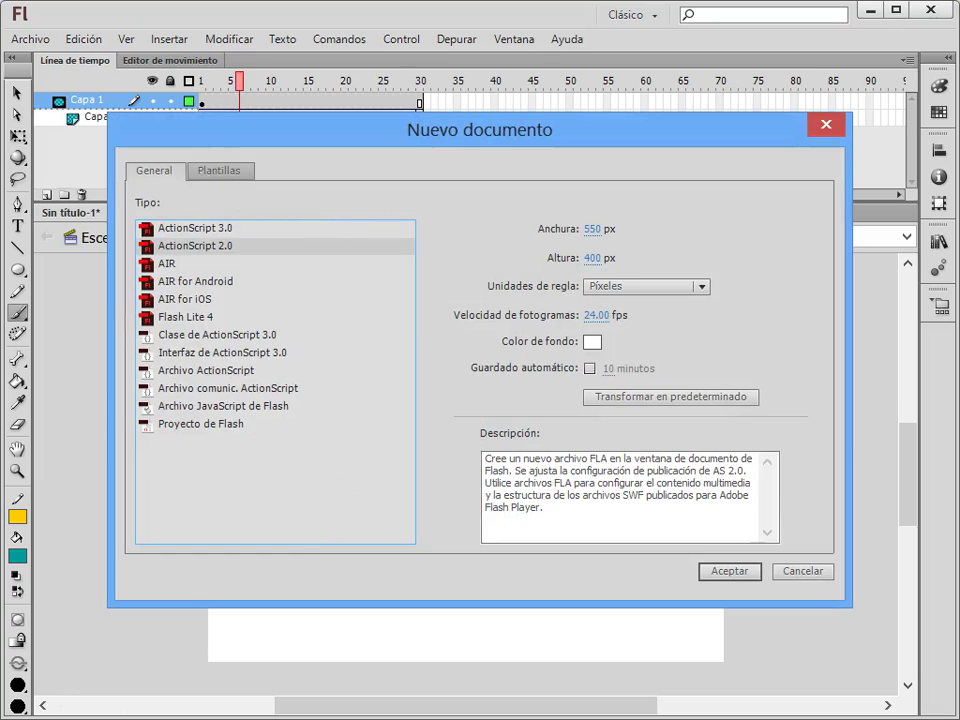
{"action": "left_click", "coordinate": [733, 574]}
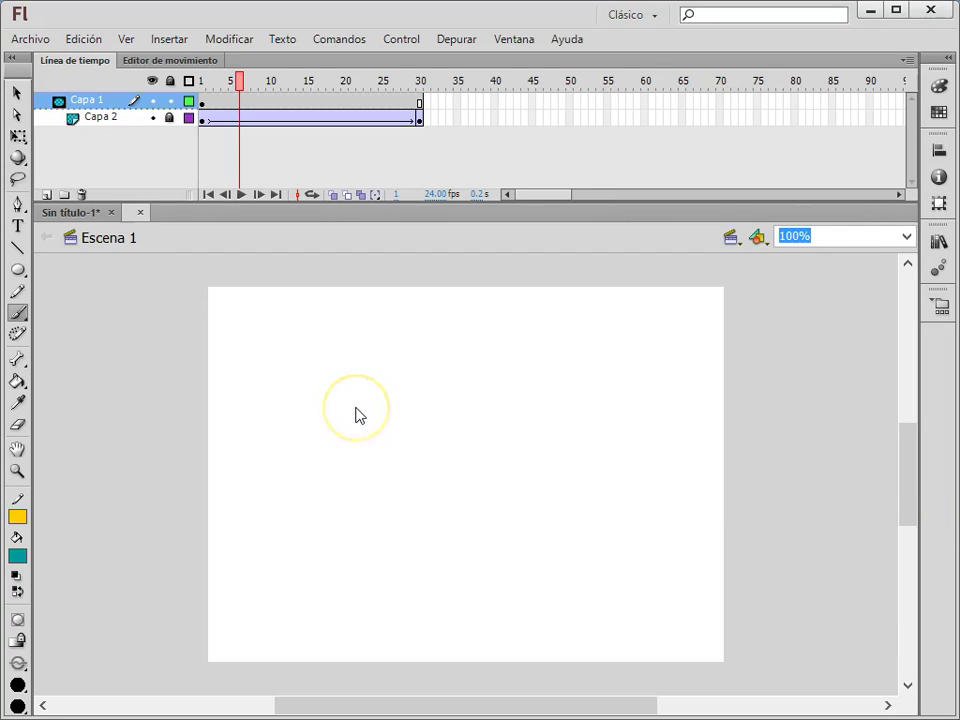
{"action": "left_click", "coordinate": [17, 227]}
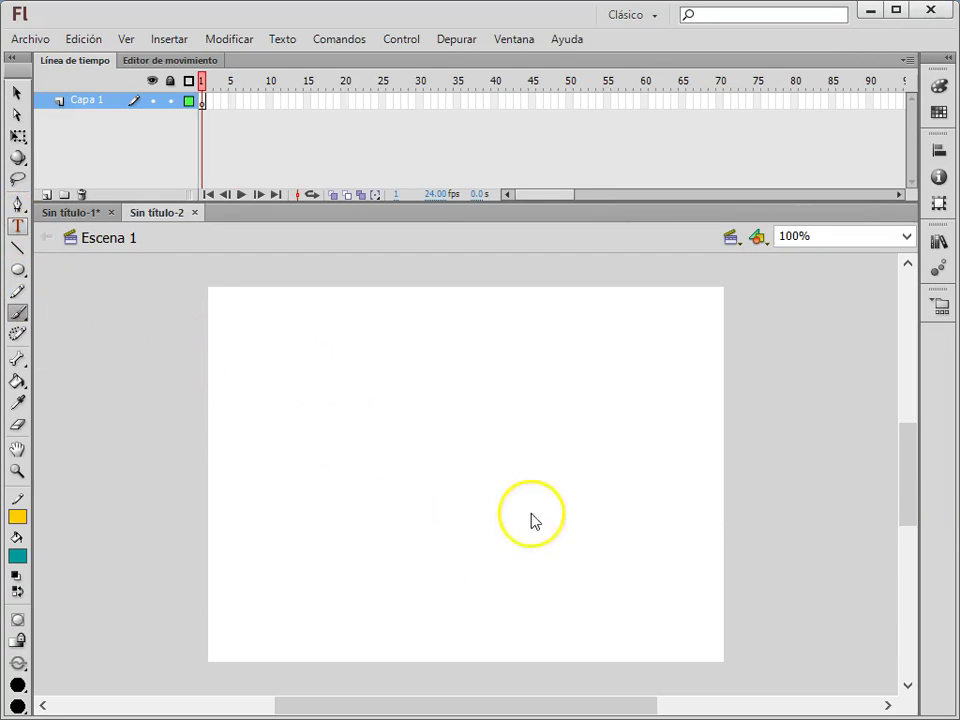
{"action": "left_click", "coordinate": [340, 397]}
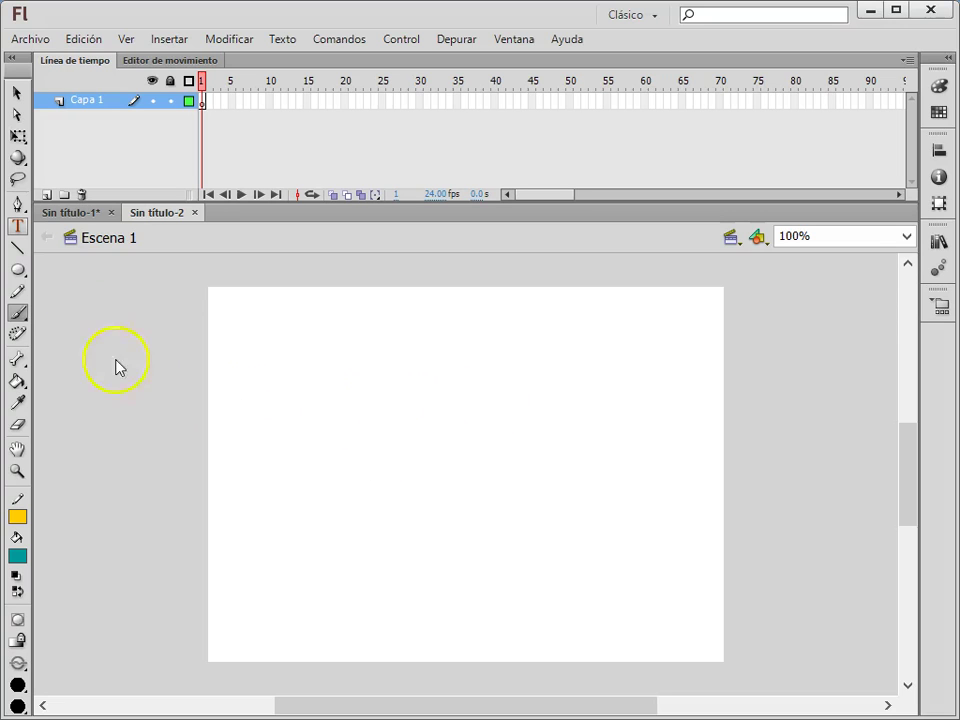
{"action": "left_click", "coordinate": [17, 228]}
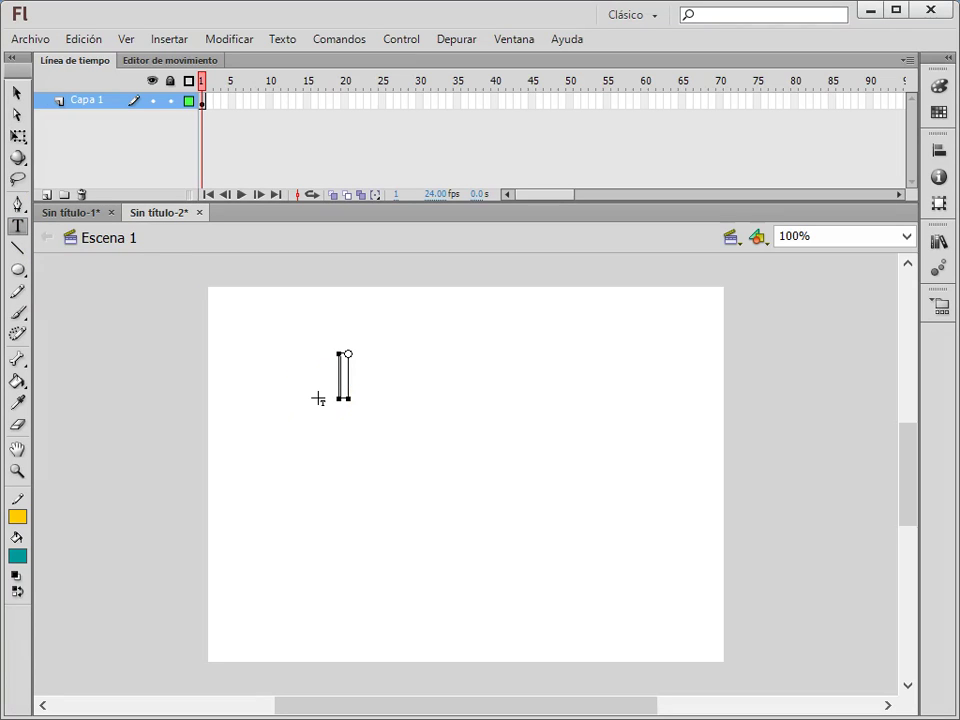
{"action": "left_click", "coordinate": [348, 398]}
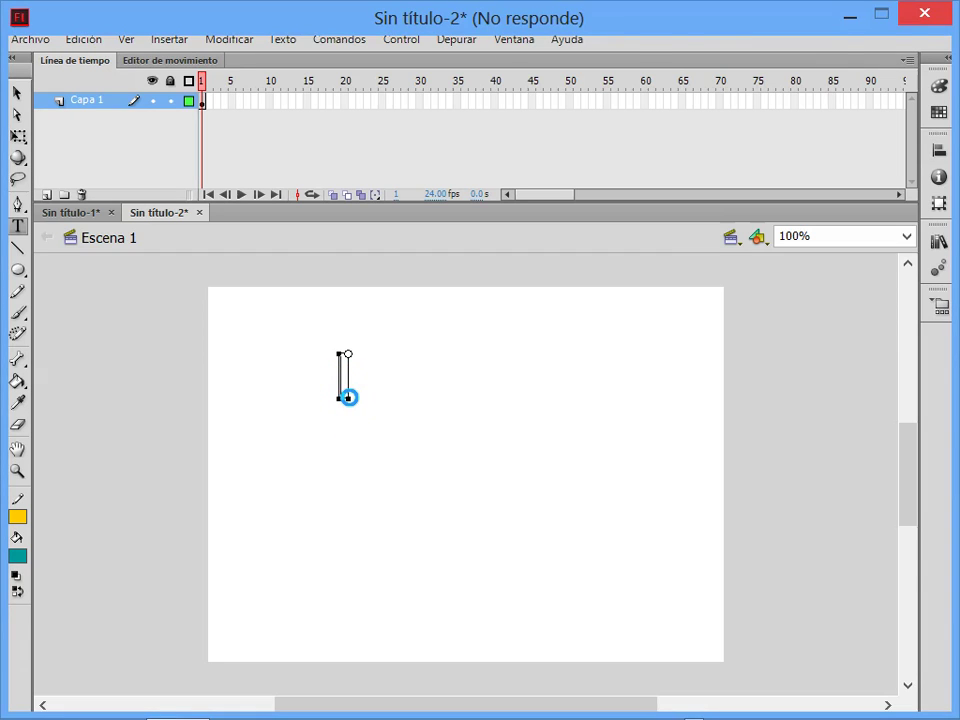
{"action": "type", "text": "tEXTO"}
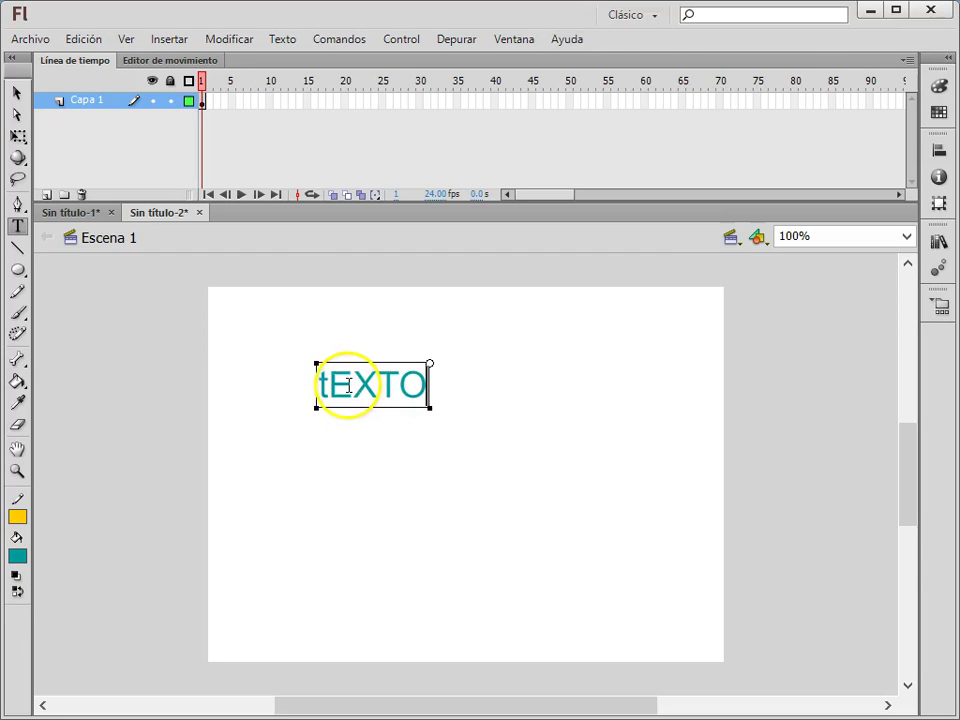
{"action": "key", "text": "BackSpace"}
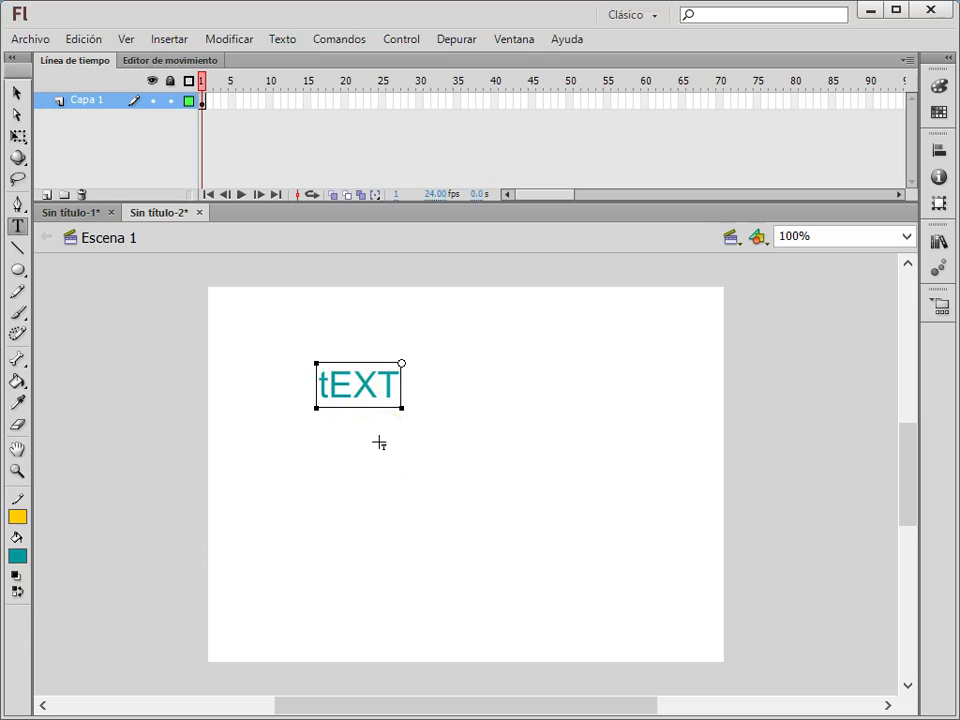
{"action": "key", "text": "BackSpace"}
{"action": "key", "text": "BackSpace"}
{"action": "key", "text": "BackSpace"}
{"action": "key", "text": "BackSpace"}
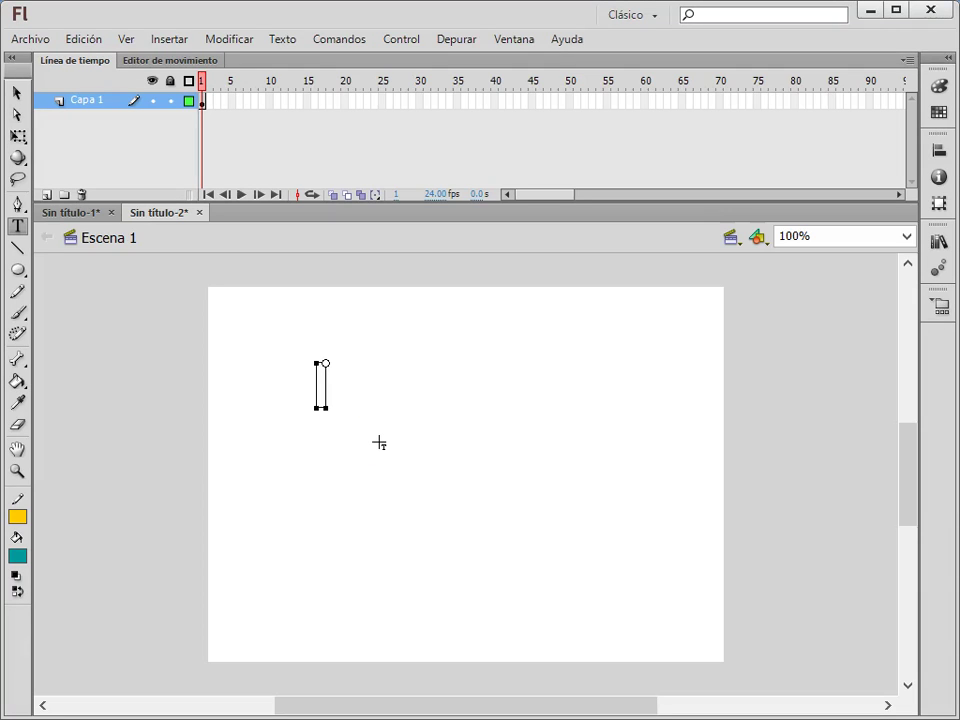
Step: Enter "Texto uno" in the empty text block
{"action": "type", "text": "Texto"}
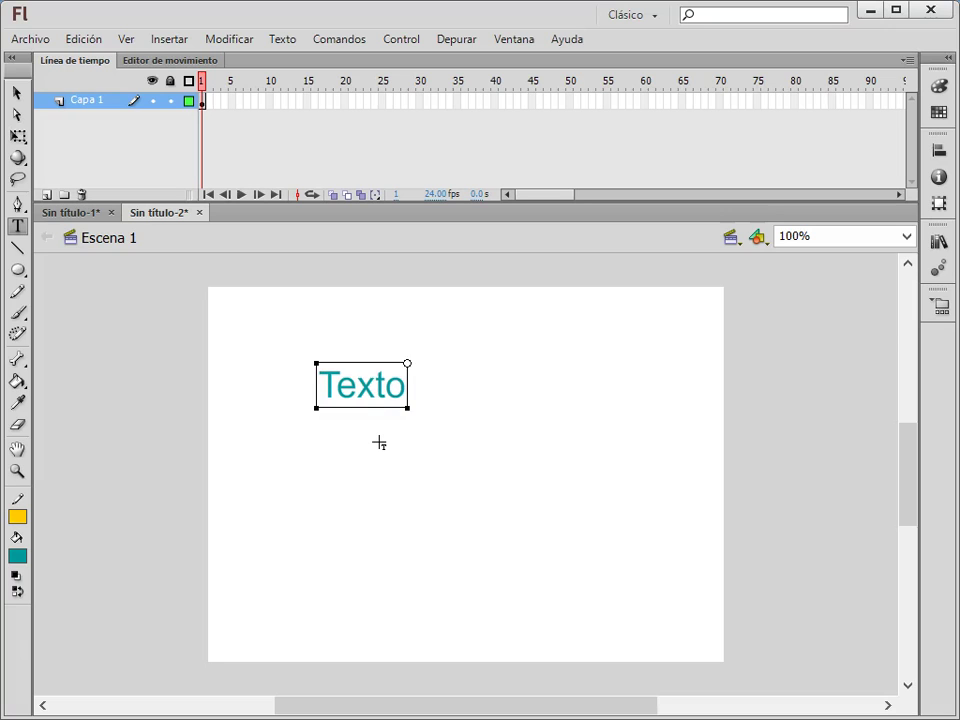
{"action": "type", "text": " uno"}
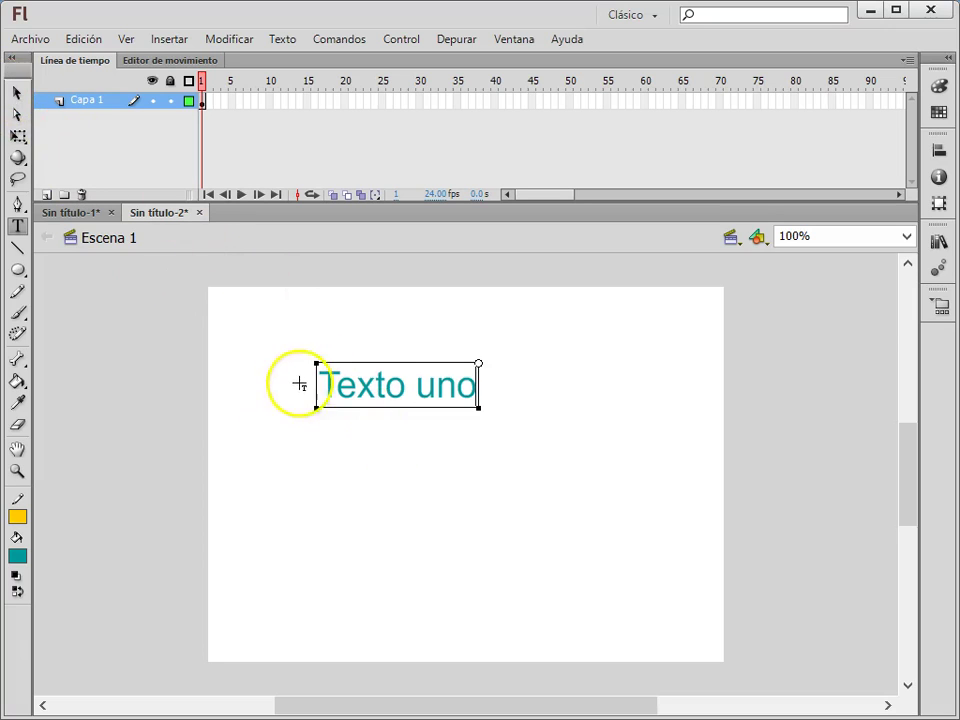
Step: Set the font family of the whole text "Texto uno" to Brush Script Std and finish editing the text
{"action": "left_click_drag", "start_coordinate": [324, 382], "coordinate": [499, 386]}
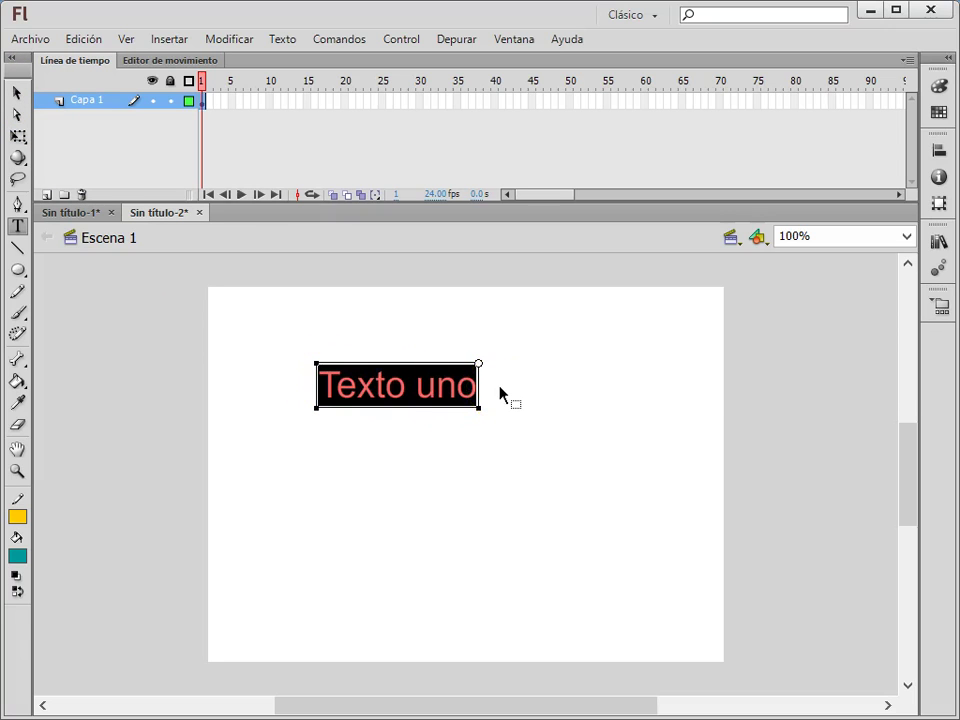
{"action": "key", "text": "ctrl+t"}
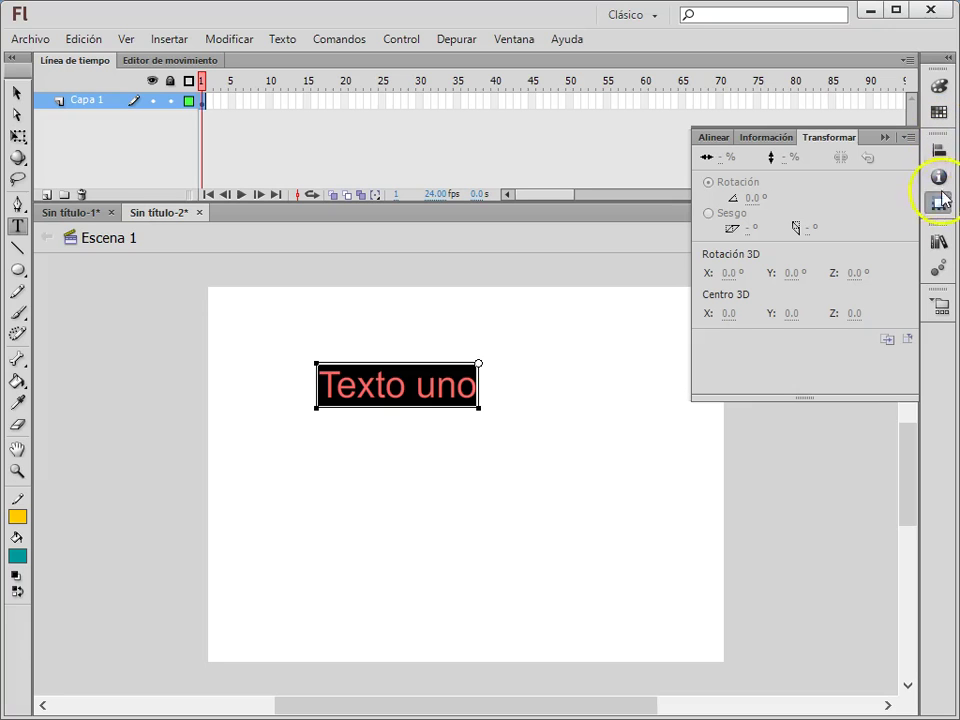
{"action": "left_click", "coordinate": [938, 243]}
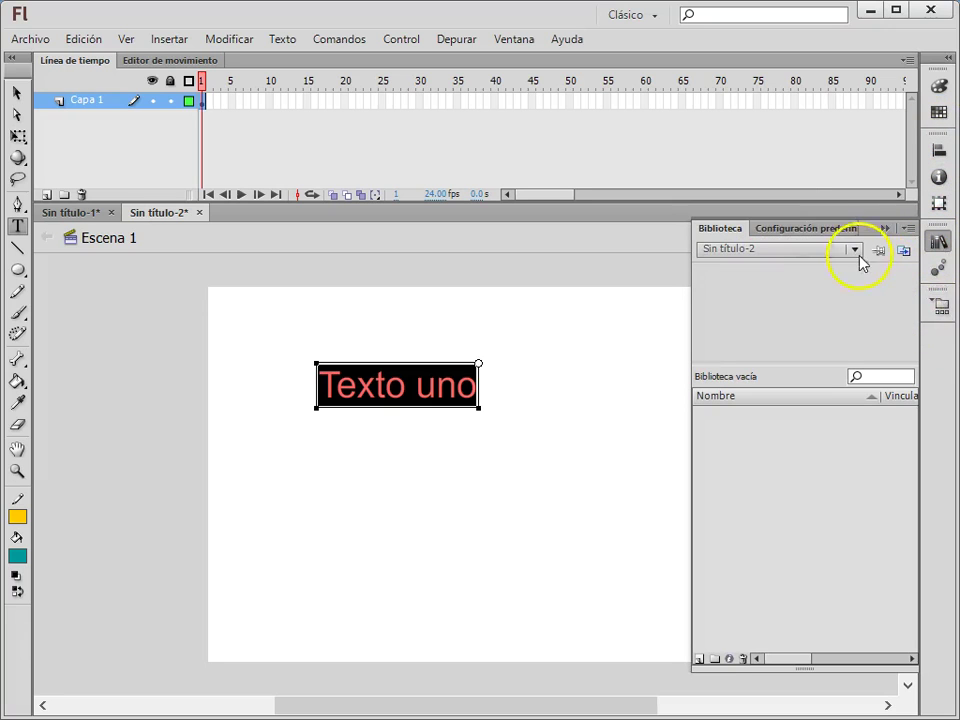
{"action": "left_click", "coordinate": [940, 306]}
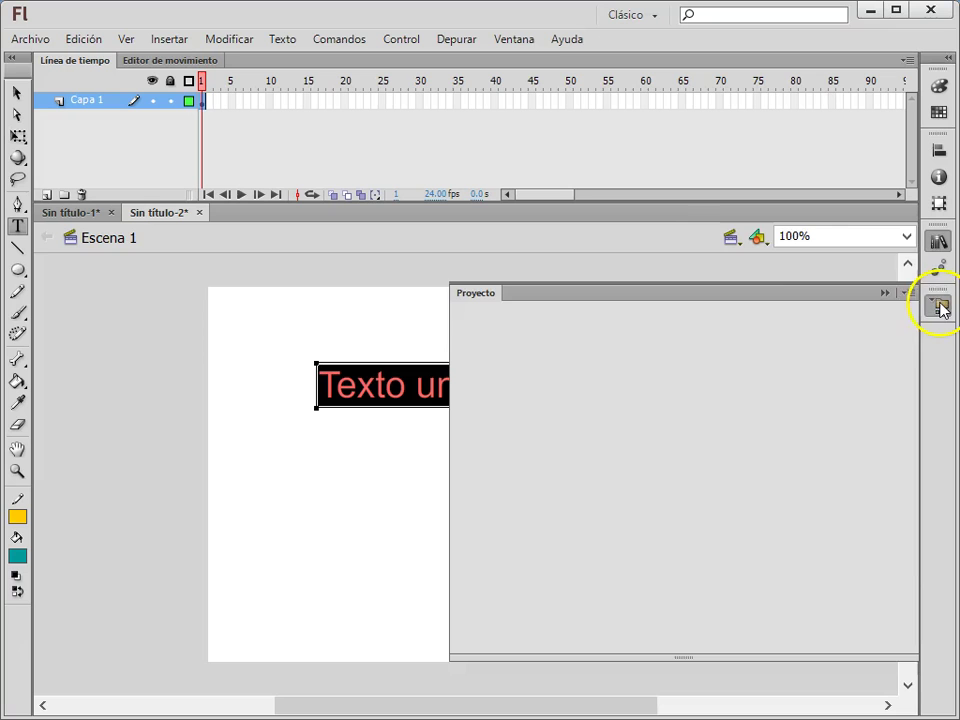
{"action": "left_click", "coordinate": [508, 40]}
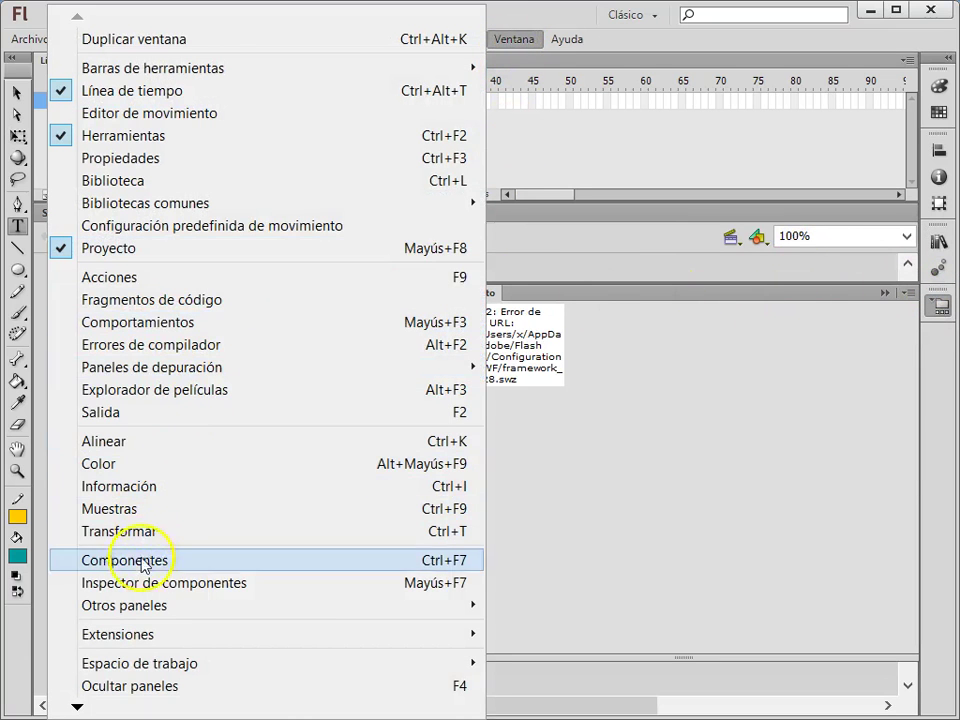
{"action": "mouse_move", "coordinate": [137, 610]}
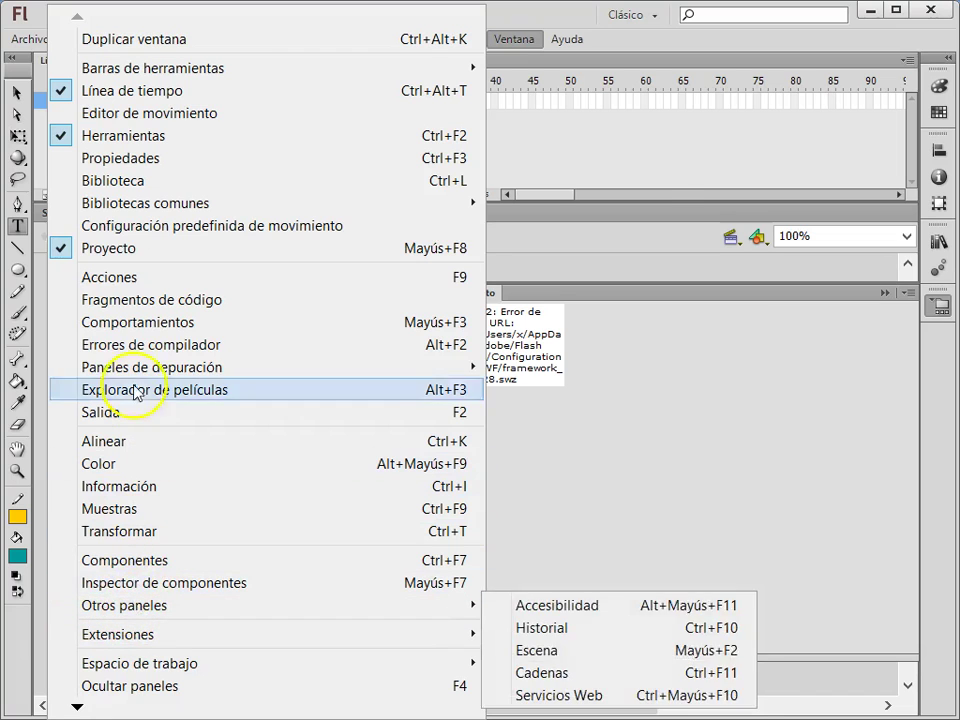
{"action": "left_click", "coordinate": [156, 159]}
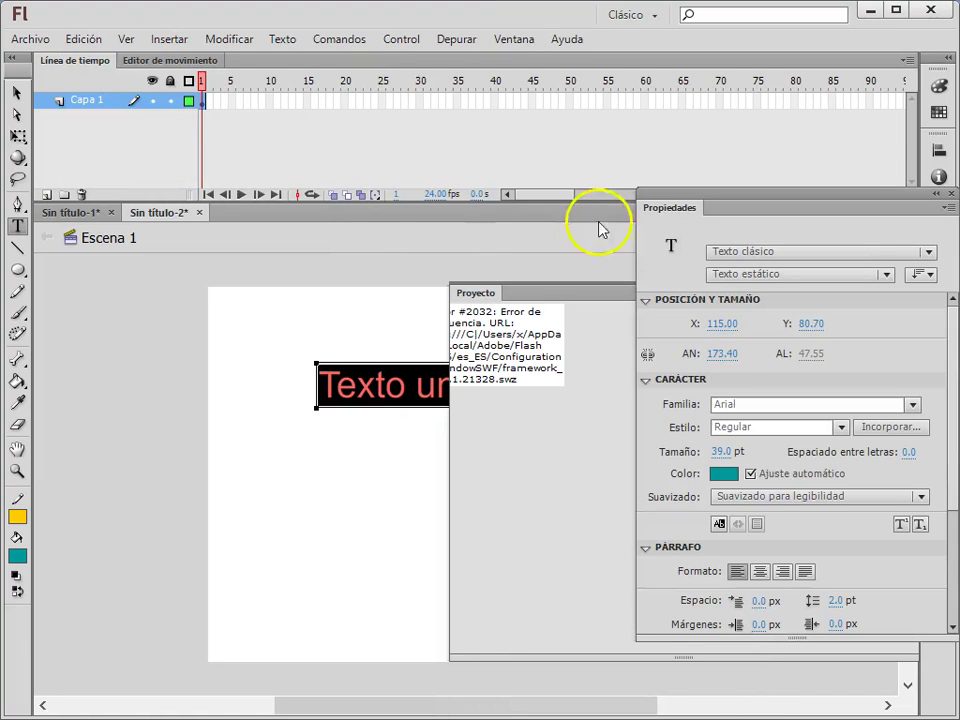
{"action": "left_click", "coordinate": [914, 407]}
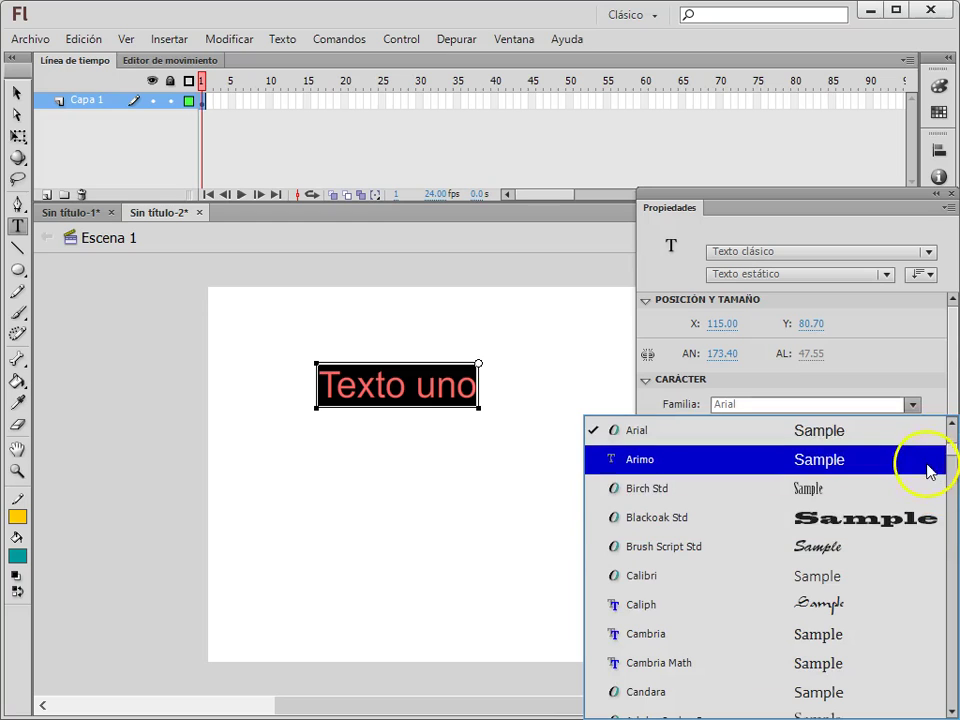
{"action": "key", "text": "Escape"}
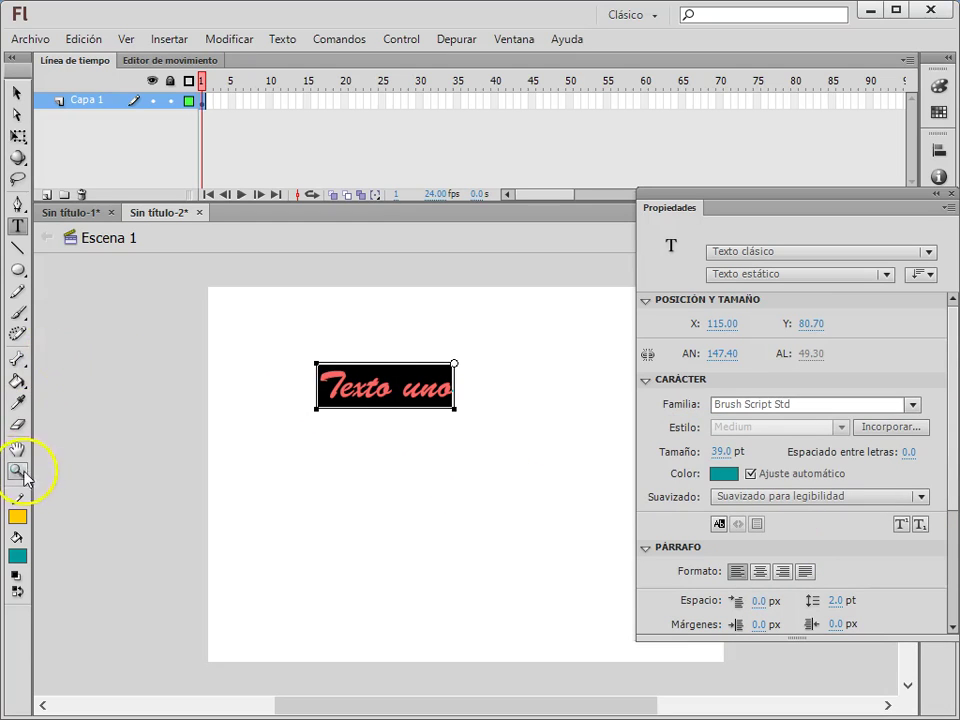
{"action": "key", "text": "Escape"}
Step: Extend the text layer Capa 1 with frames up to frame 40 and lock it
{"action": "key", "text": "z"}
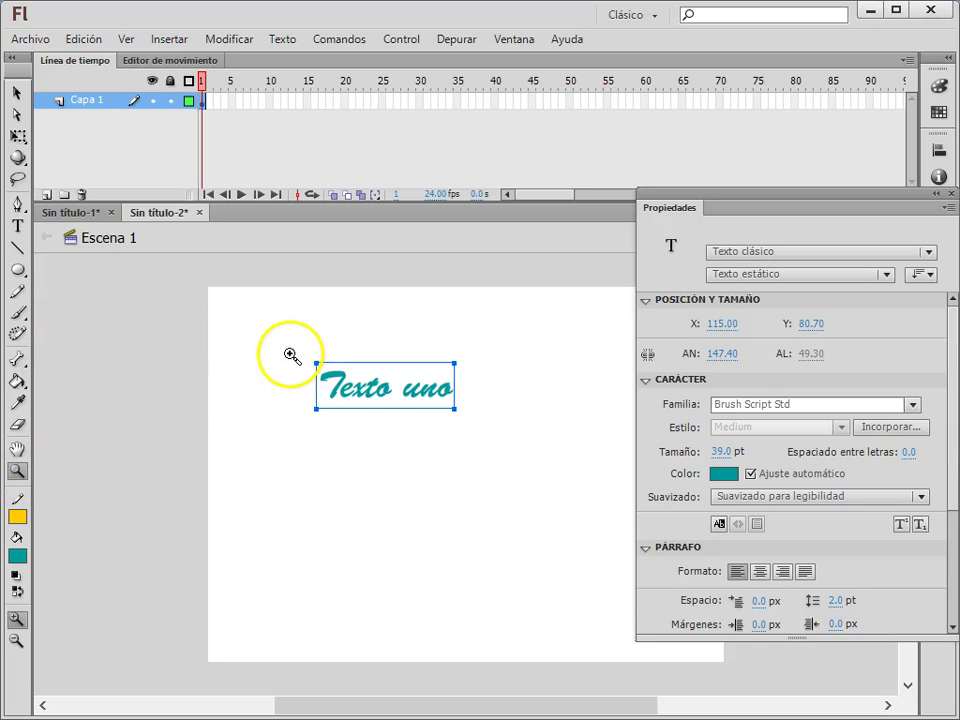
{"action": "left_click", "coordinate": [497, 429]}
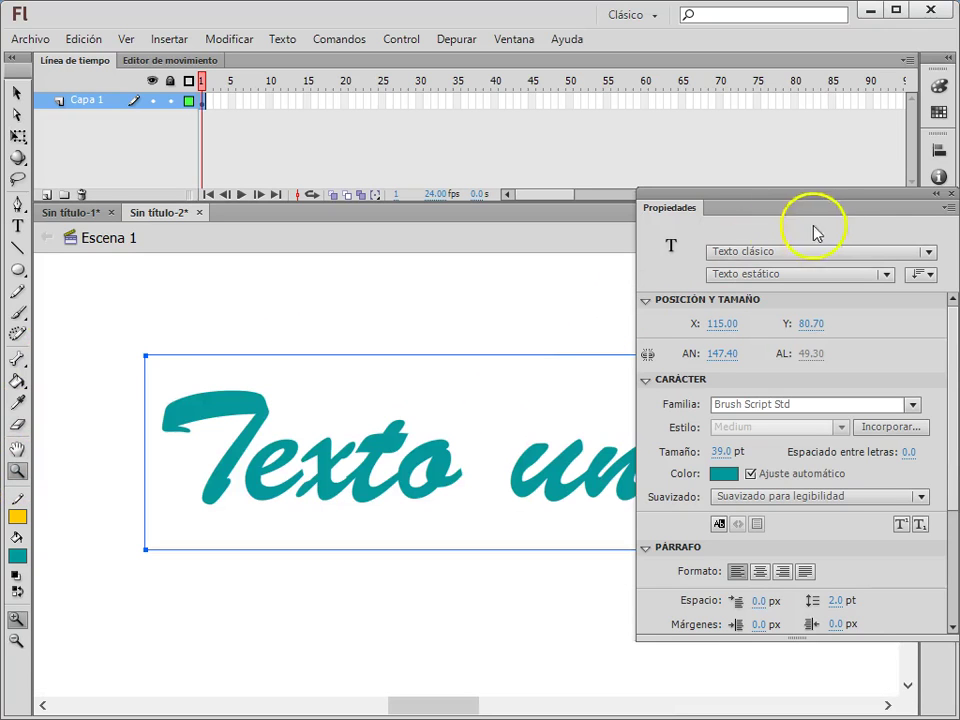
{"action": "left_click", "coordinate": [937, 193]}
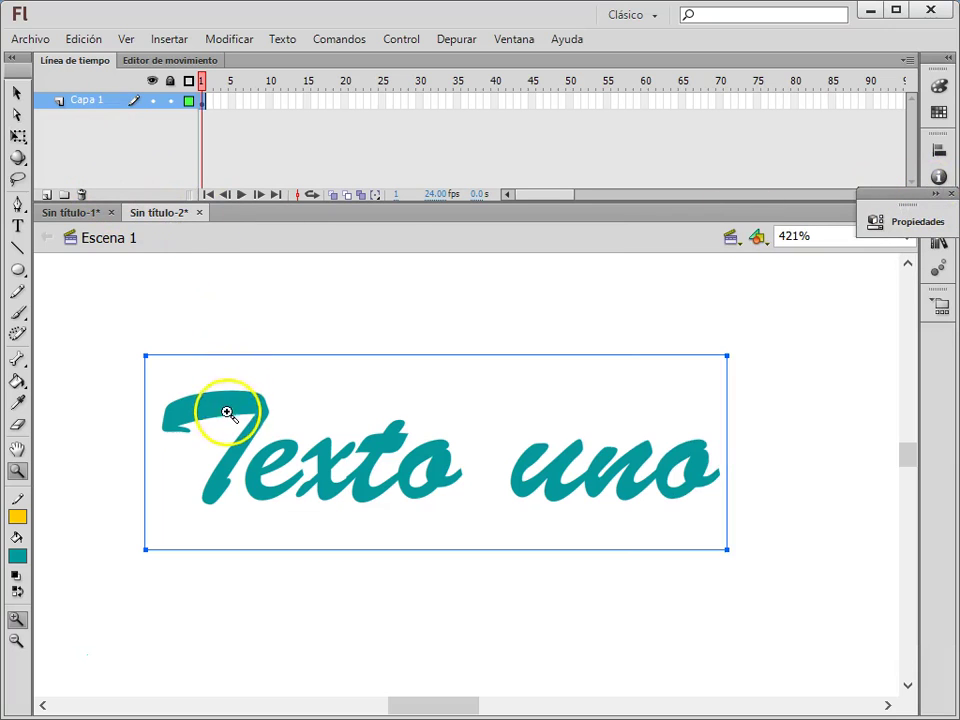
{"action": "left_click", "coordinate": [496, 101]}
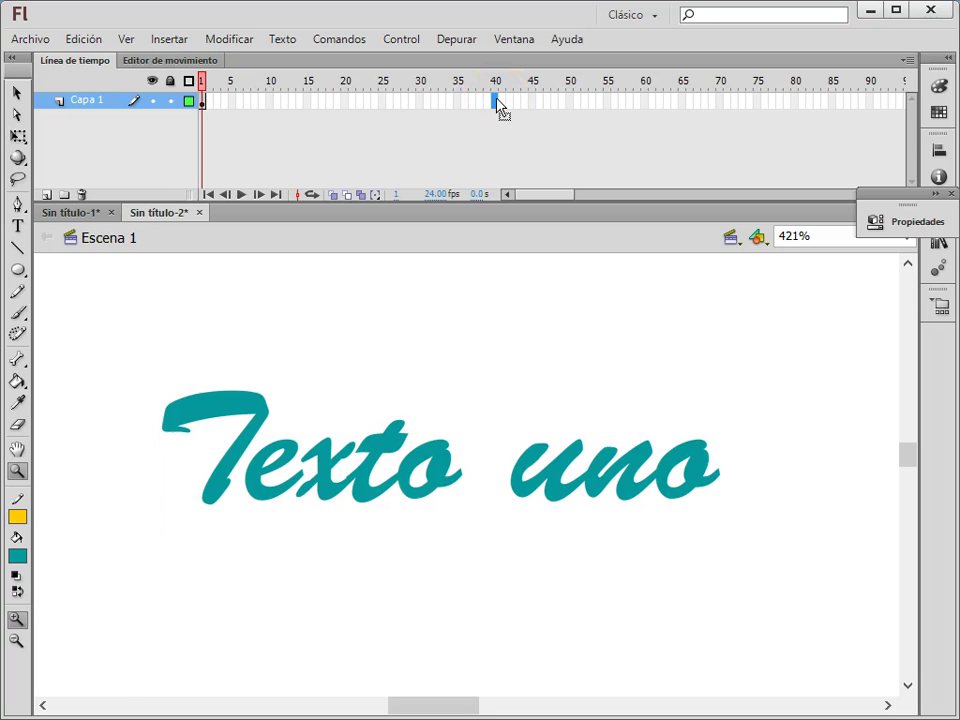
{"action": "key", "text": "F5"}
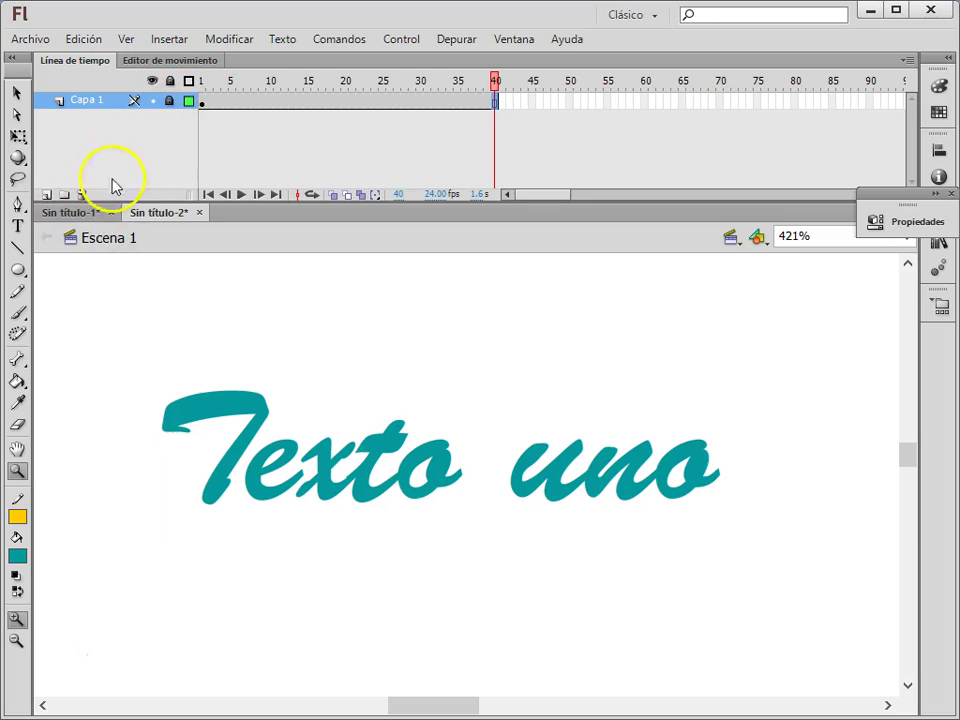
Step: Add a new layer above Capa 1 and brush dark yellow over the start of the T in frame 1
{"action": "left_click", "coordinate": [46, 194]}
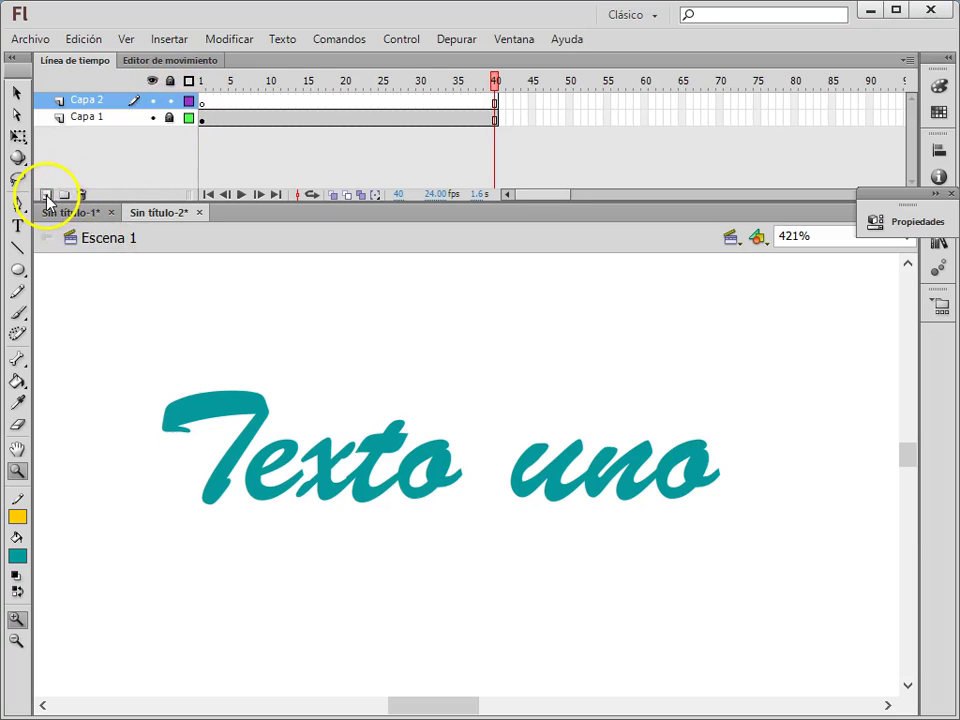
{"action": "left_click", "coordinate": [17, 313]}
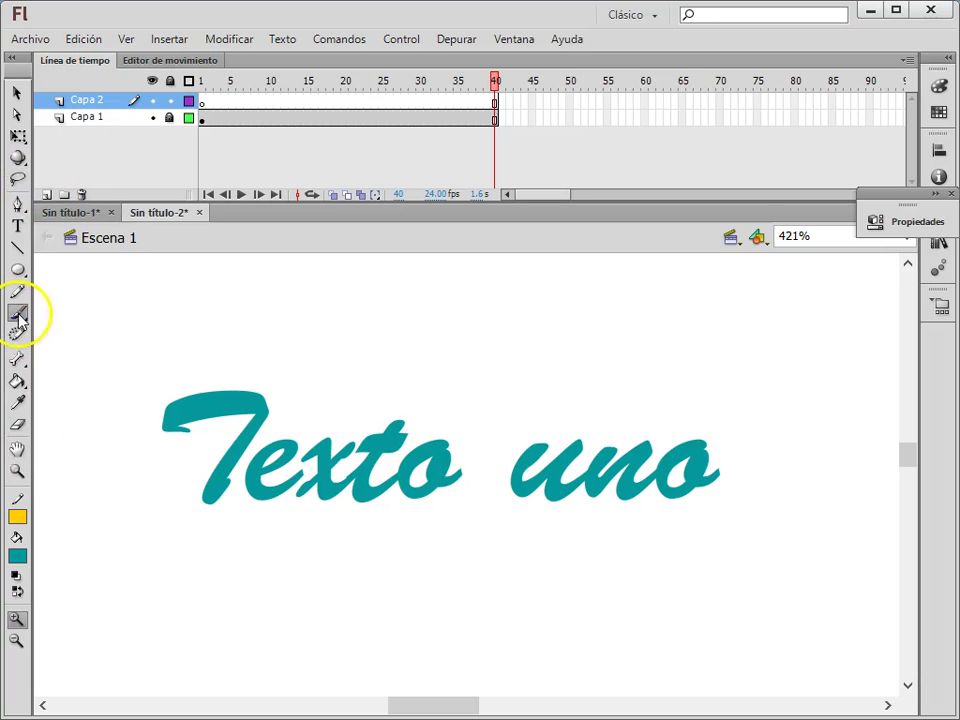
{"action": "left_click", "coordinate": [17, 557]}
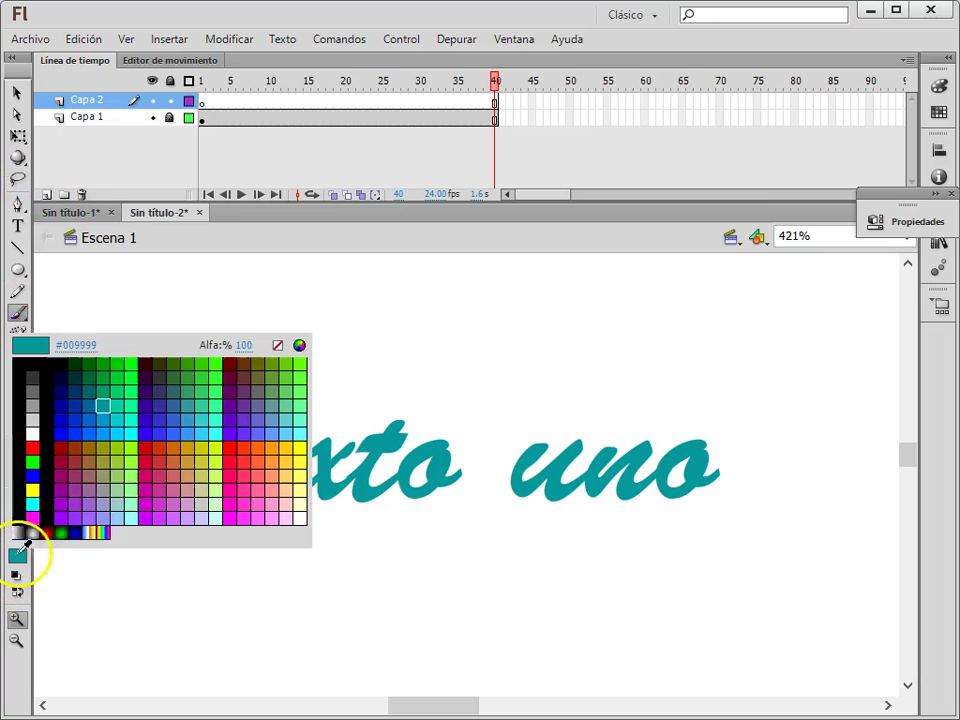
{"action": "left_click", "coordinate": [211, 440]}
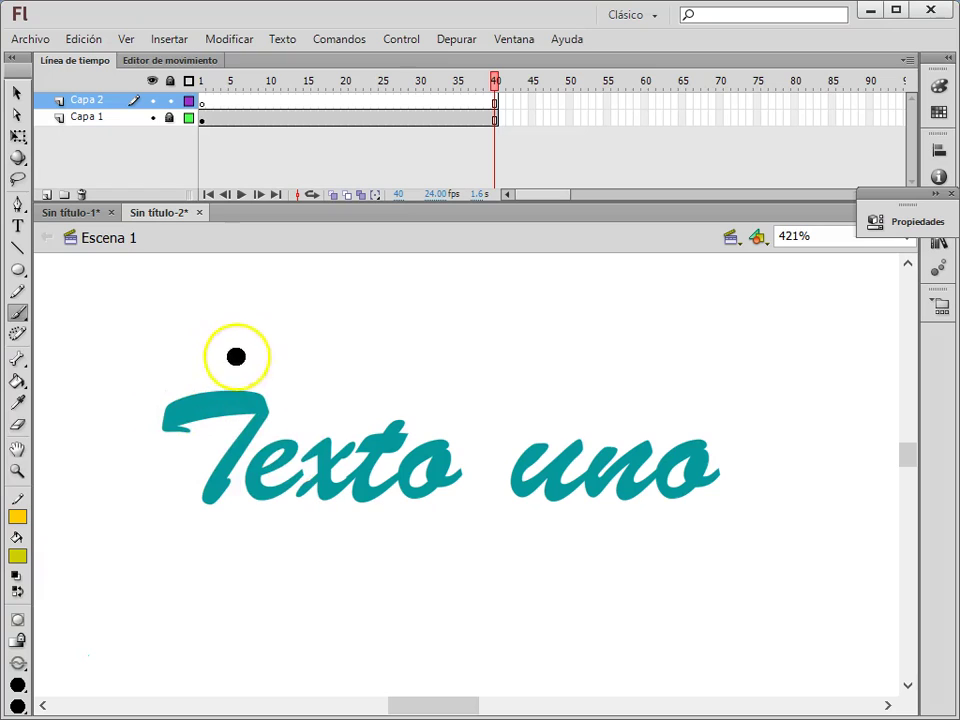
{"action": "left_click", "coordinate": [201, 104]}
{"action": "mouse_move", "coordinate": [162, 421]}
{"action": "left_mouse_down"}
{"action": "mouse_move", "coordinate": [186, 423]}
{"action": "mouse_move", "coordinate": [169, 418]}
{"action": "mouse_move", "coordinate": [171, 430]}
{"action": "left_mouse_up"}
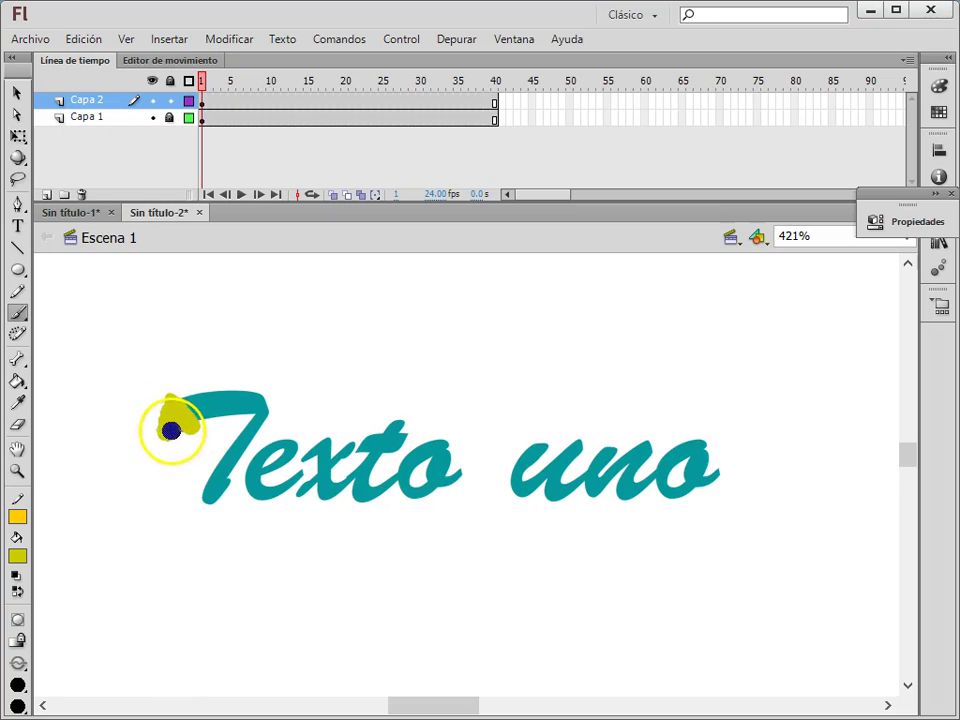
Step: Brush over the rest of the T on Capa 2, top bar first and then the stem, adding keyframes at frames 2 and 3
{"action": "left_click", "coordinate": [828, 237]}
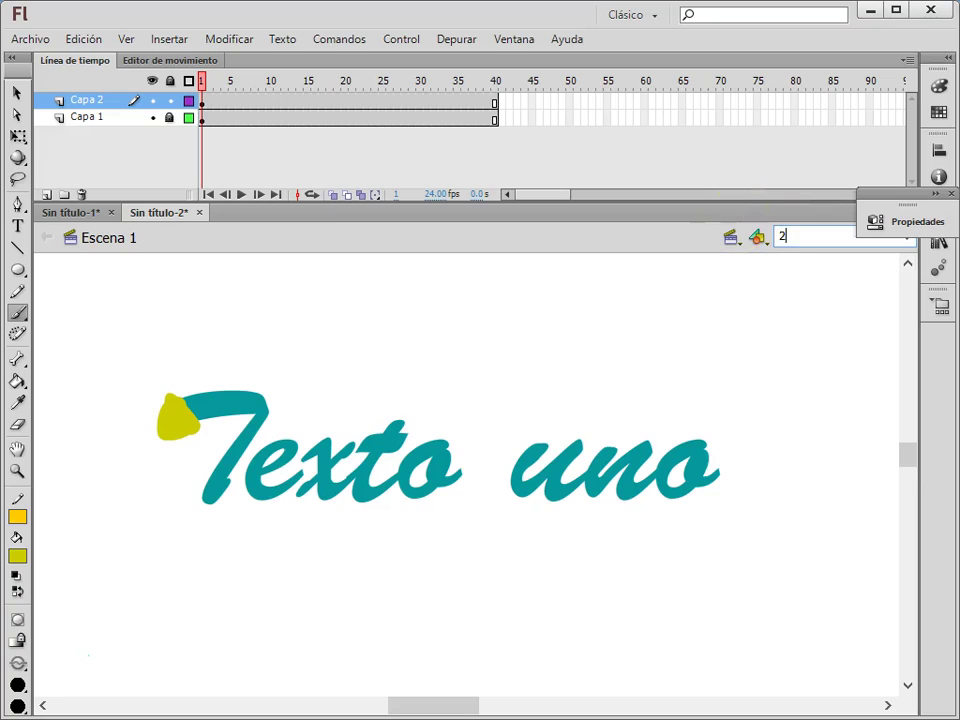
{"action": "type", "text": "200"}
{"action": "key", "text": "Return"}
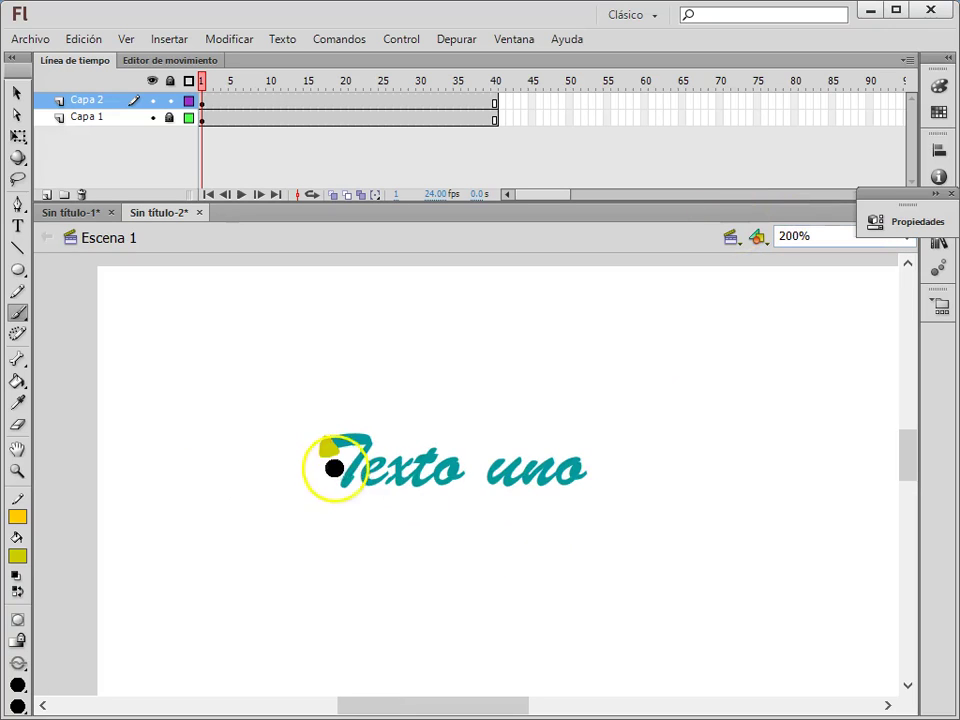
{"action": "mouse_move", "coordinate": [326, 439]}
{"action": "left_mouse_down"}
{"action": "mouse_move", "coordinate": [366, 435]}
{"action": "mouse_move", "coordinate": [360, 461]}
{"action": "left_mouse_up"}
{"action": "left_click", "coordinate": [209, 102]}
{"action": "key", "text": "F6"}
{"action": "key", "text": "ctrl+z"}
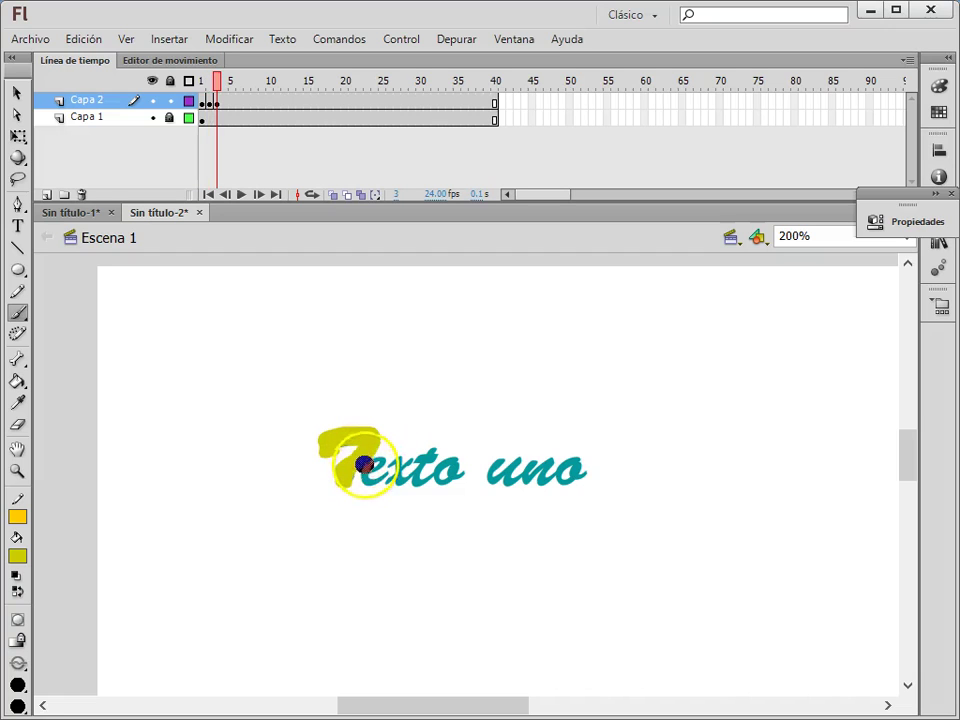
Step: Choose a smaller brush size and paint gradually over the letter e, adding a keyframe at each frame from 4 to 7
{"action": "left_click", "coordinate": [18, 684]}
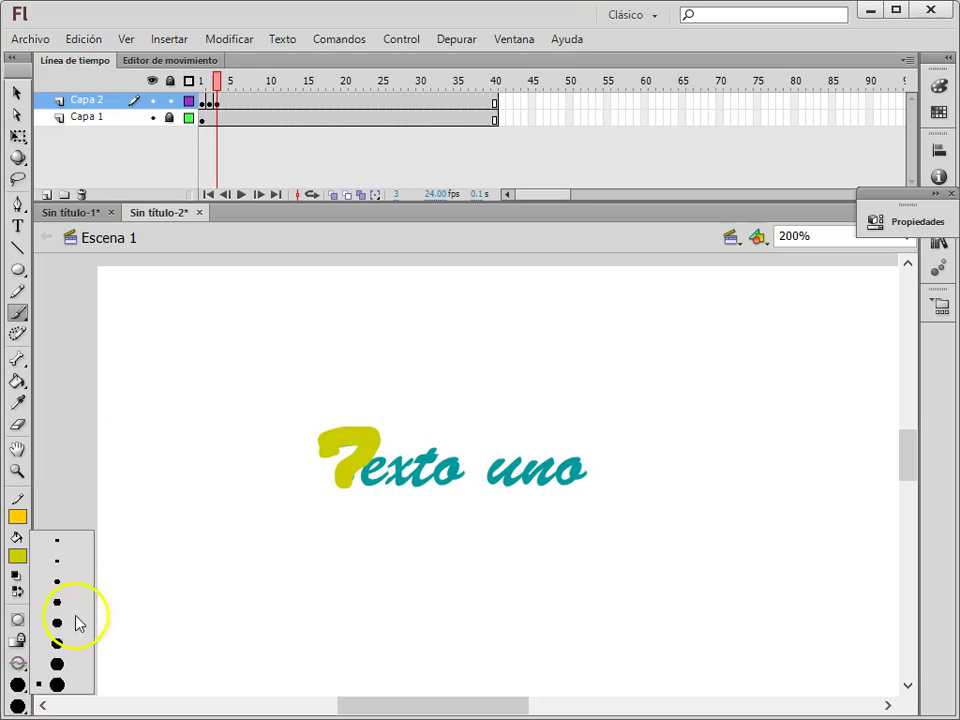
{"action": "left_click", "coordinate": [57, 585]}
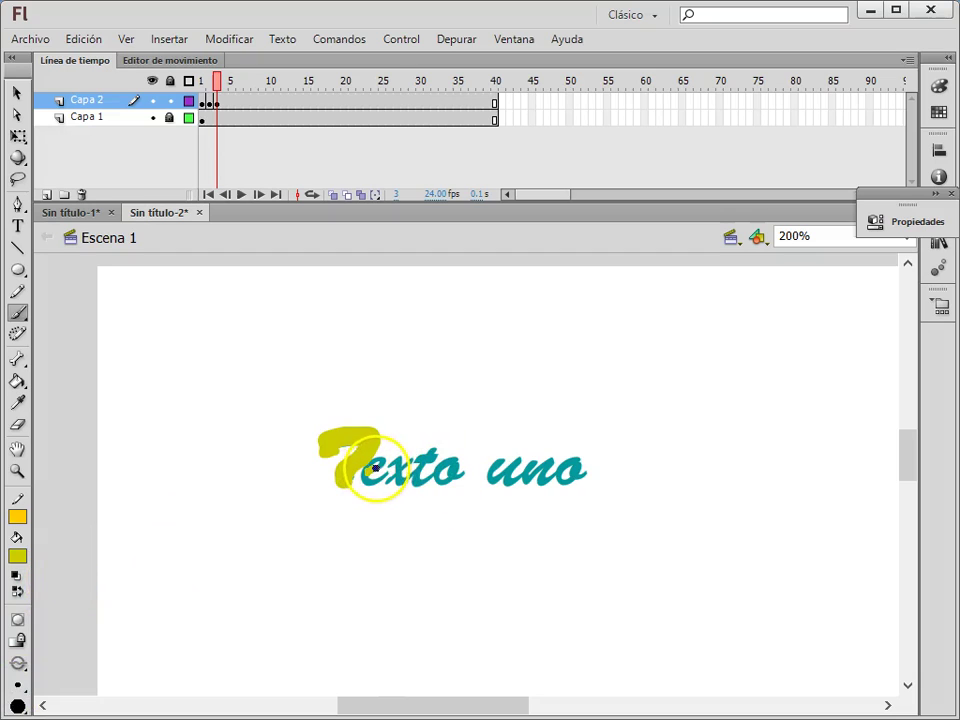
{"action": "key", "text": "F6"}
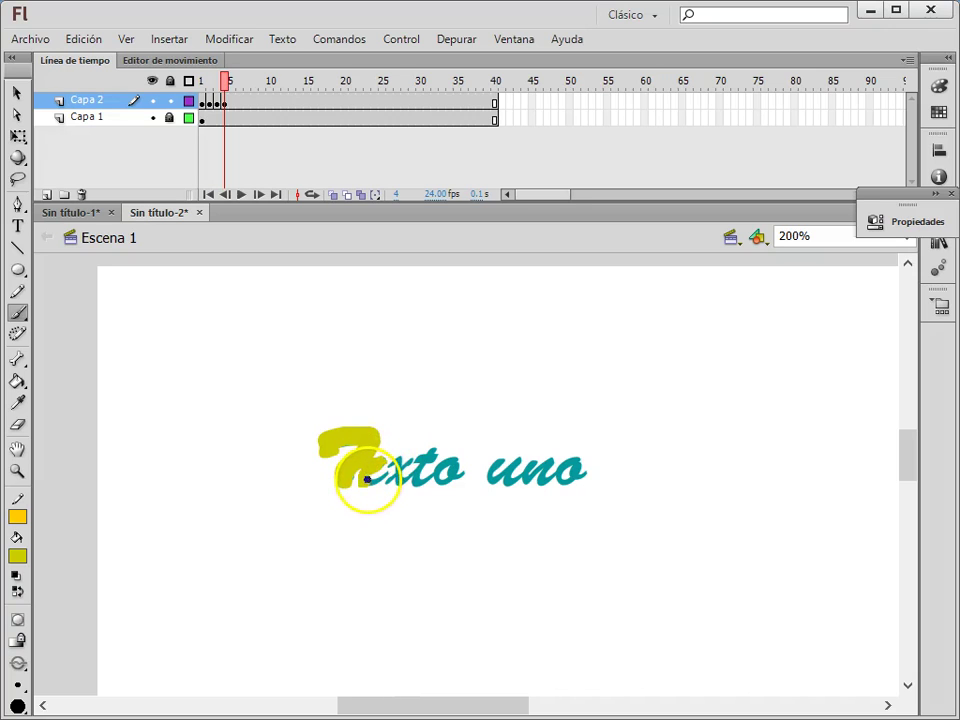
{"action": "key", "text": "F6"}
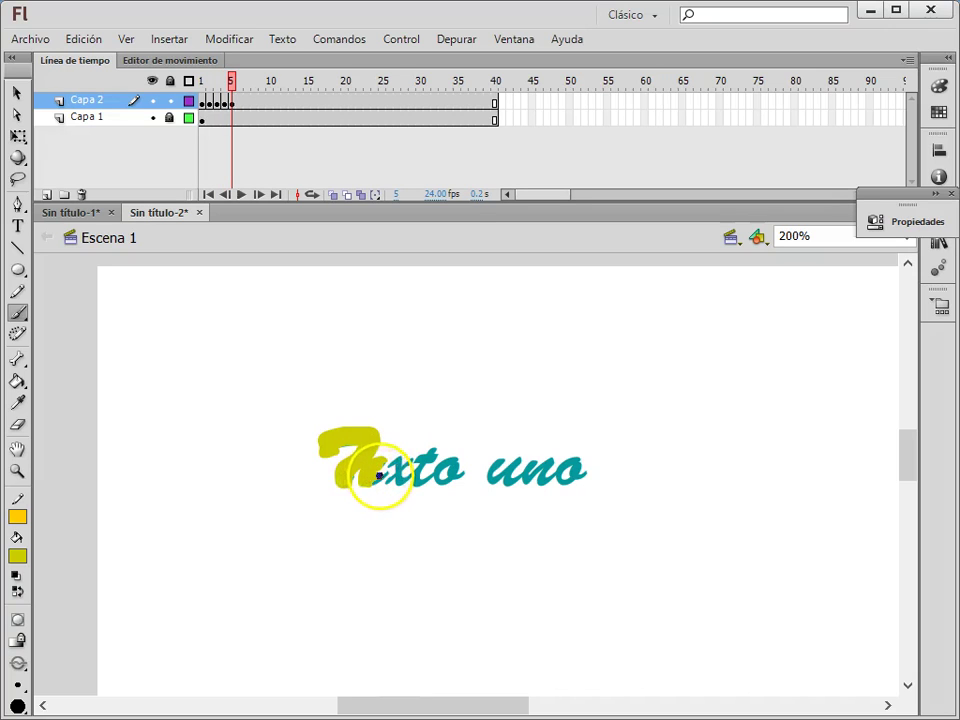
{"action": "key", "text": "F6"}
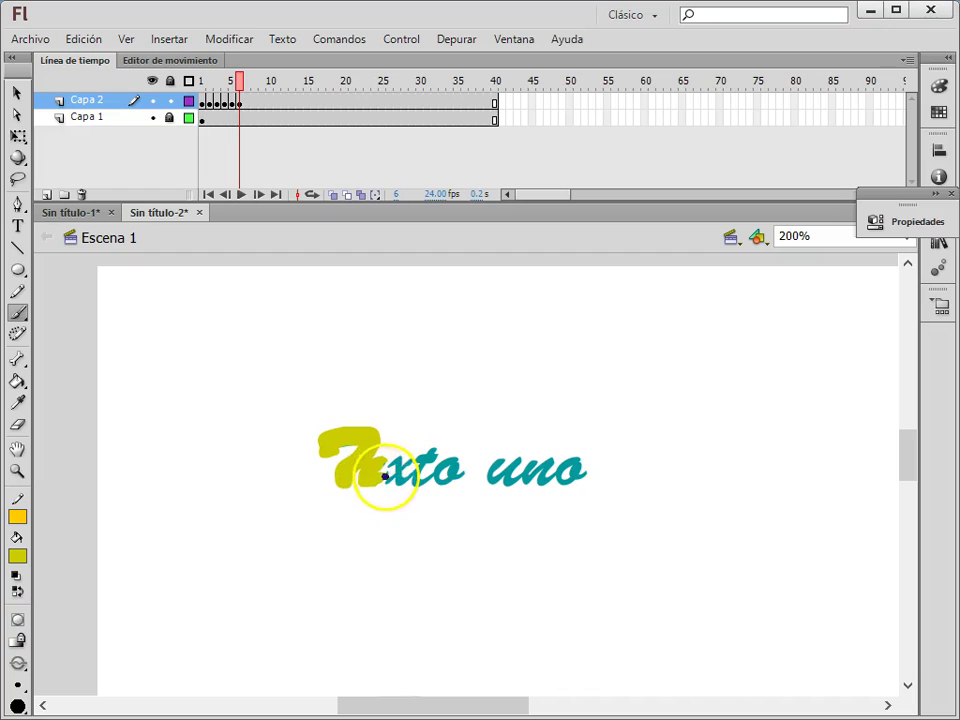
{"action": "key", "text": "F6"}
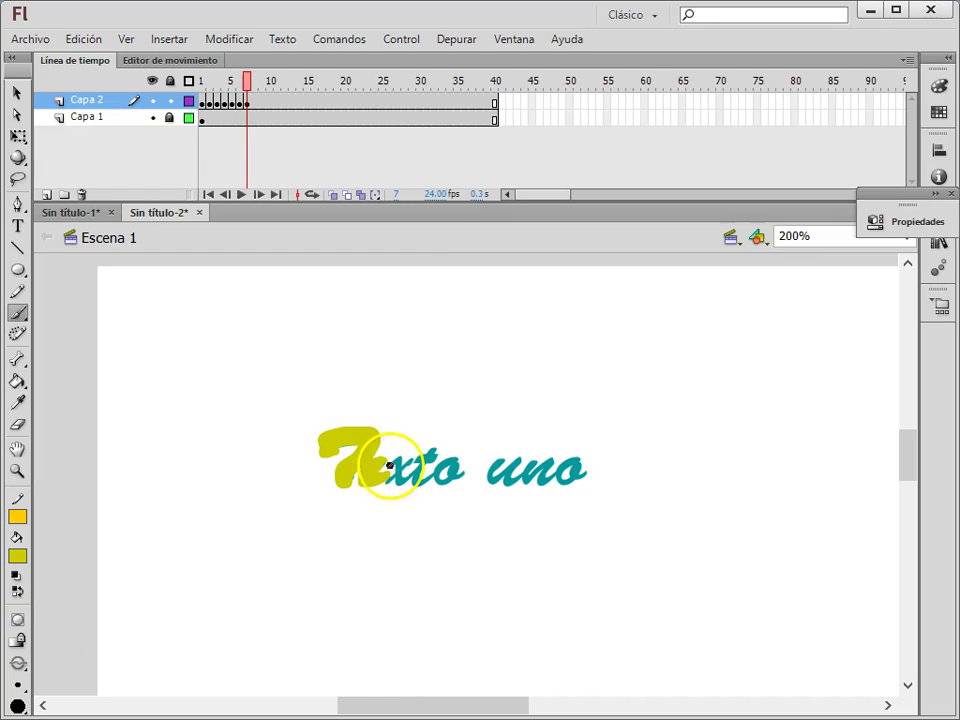
Step: Paint gradually over the letter x on Capa 2, adding a keyframe at each frame from 8 to 12
{"action": "key", "text": "F6"}
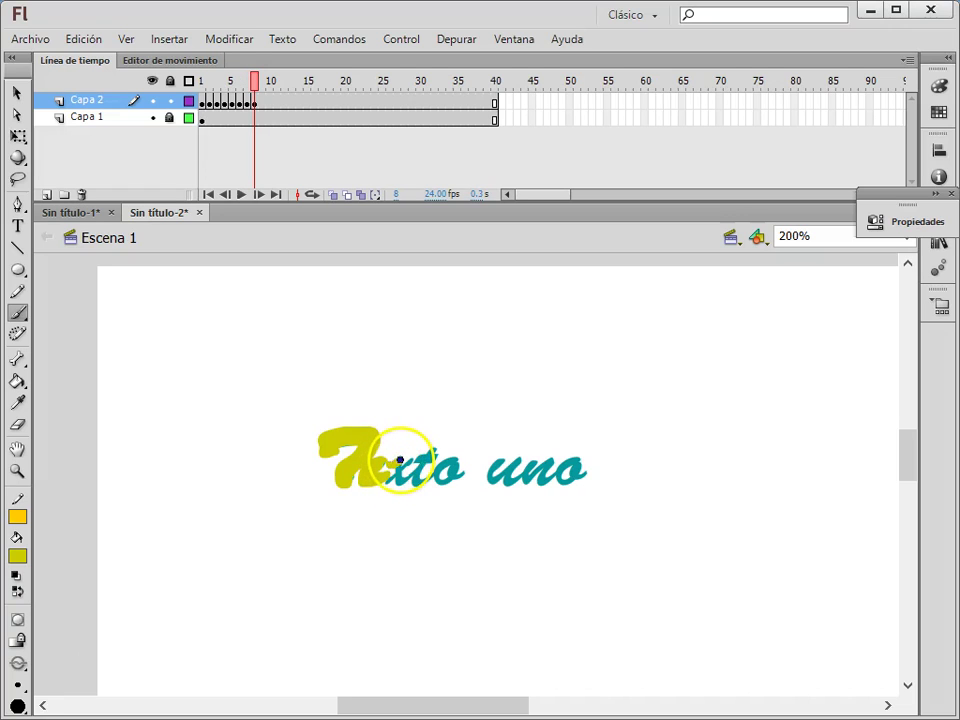
{"action": "key", "text": "F6"}
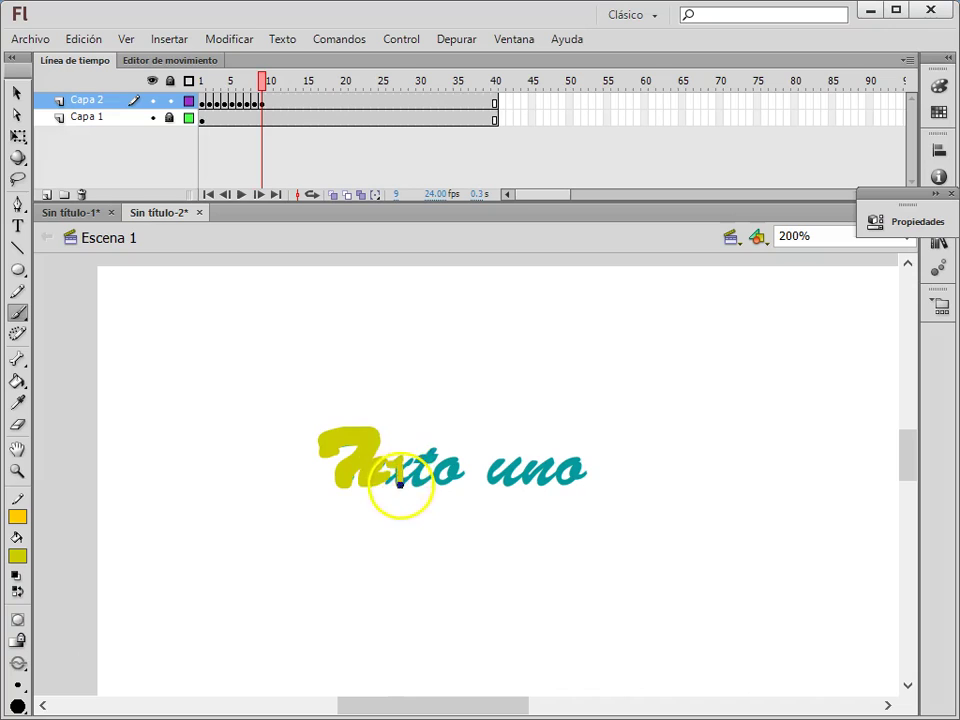
{"action": "key", "text": "F6"}
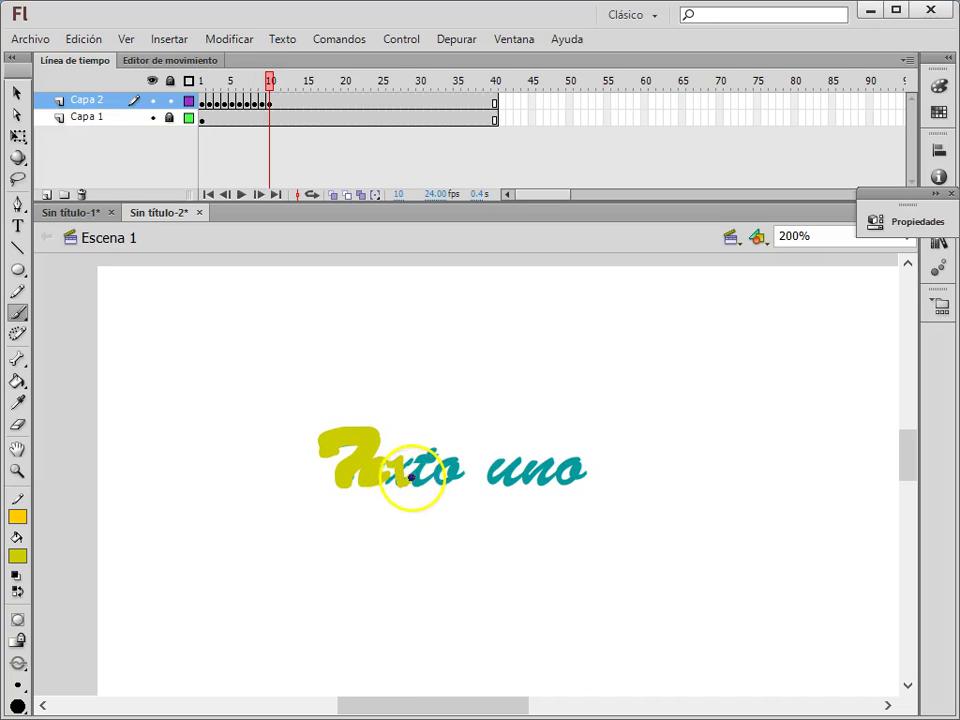
{"action": "key", "text": "F6"}
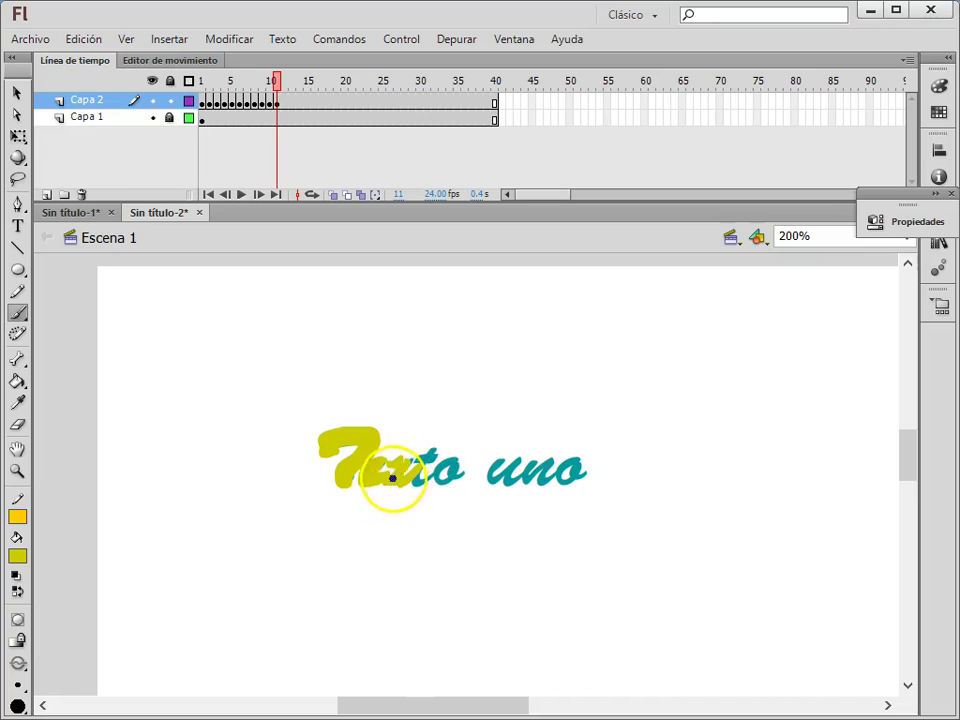
{"action": "key", "text": "F6"}
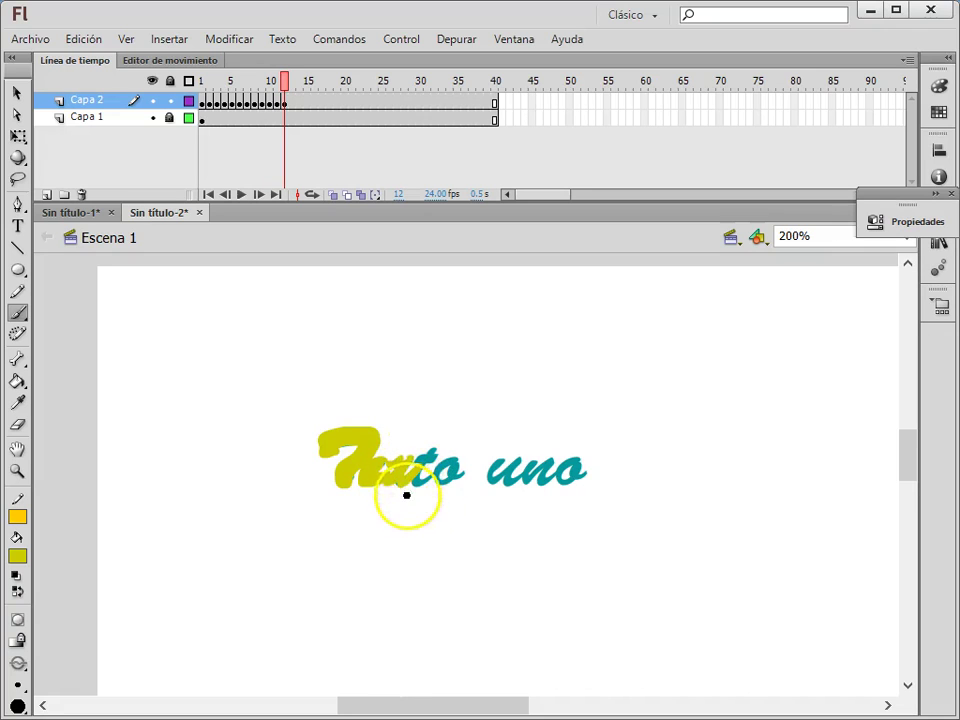
Step: Paint over the t and the o of "Texto" stroke by stroke, adding a keyframe at each frame from 13 to 17
{"action": "key", "text": "F6"}
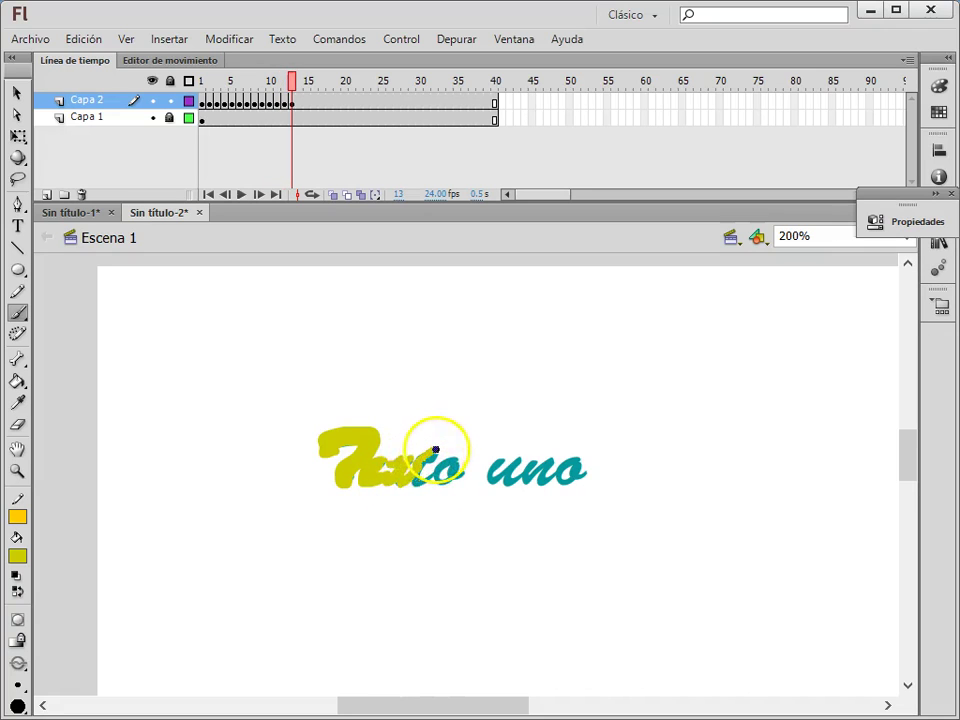
{"action": "key", "text": "F6"}
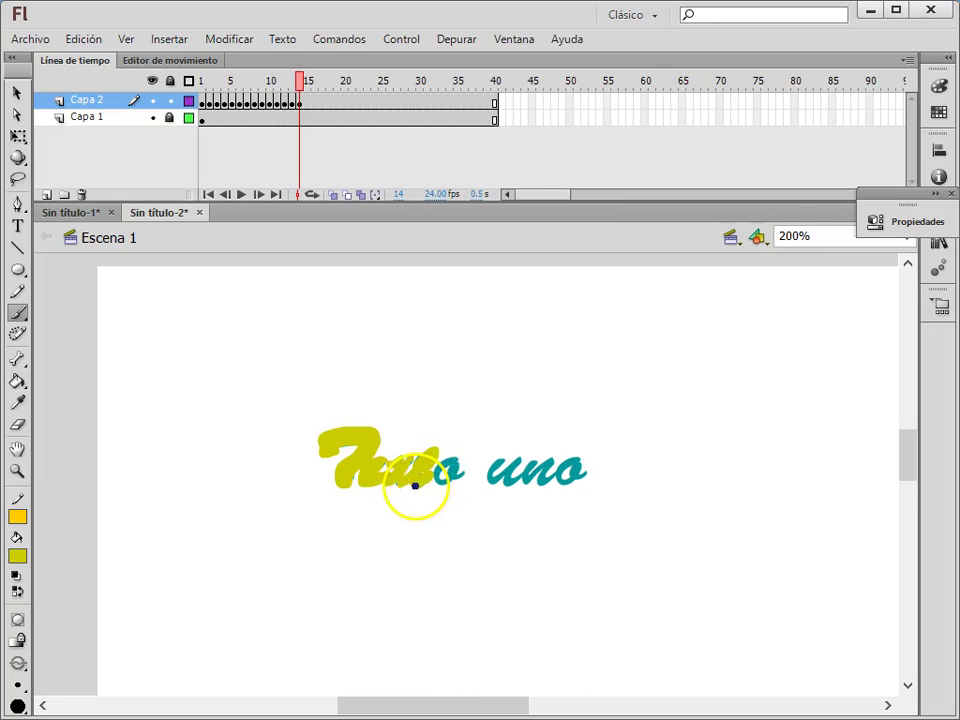
{"action": "key", "text": "F6"}
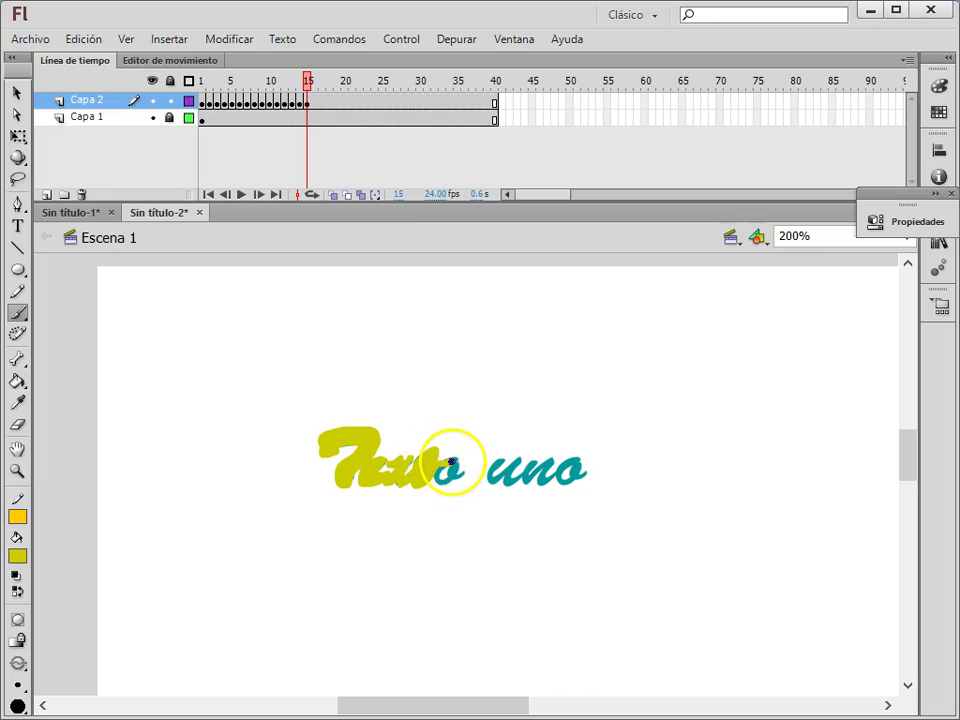
{"action": "key", "text": "F6"}
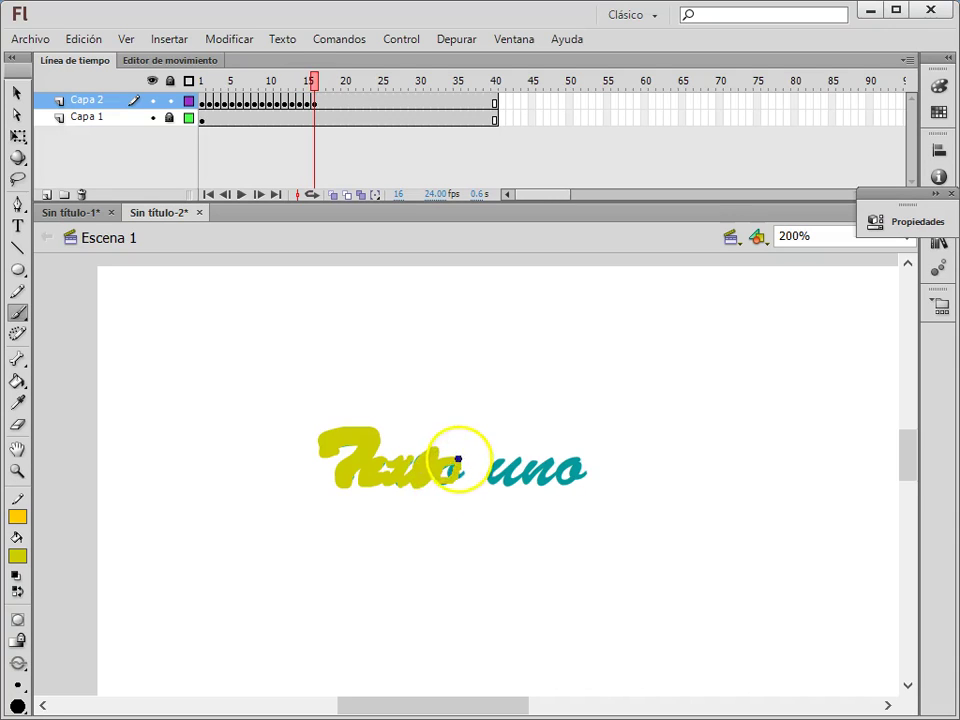
{"action": "key", "text": "F6"}
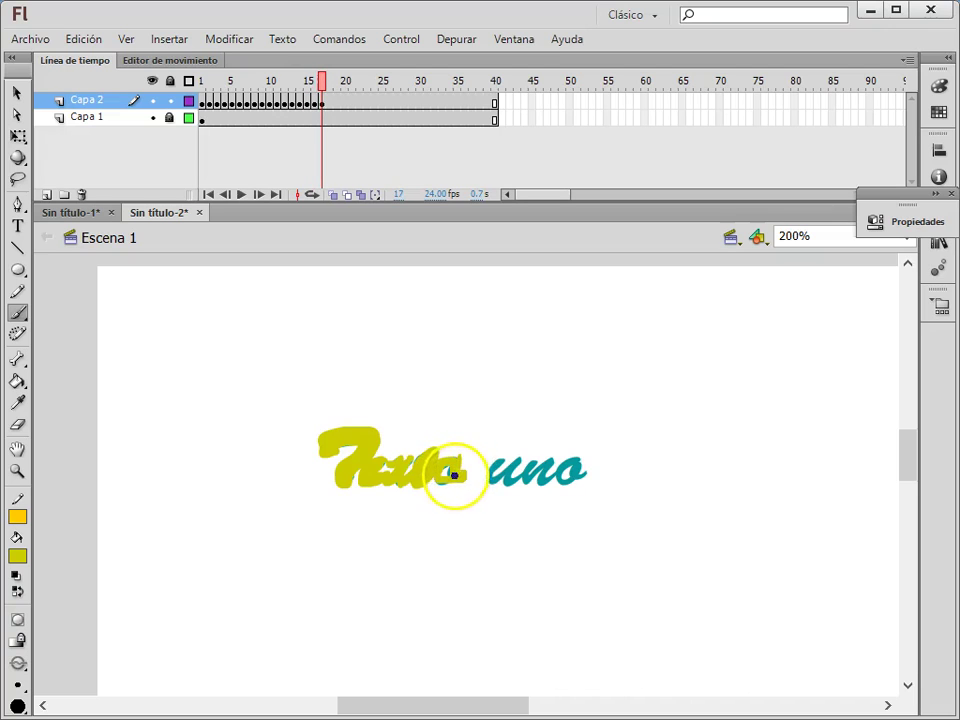
{"action": "left_click_drag", "start_coordinate": [463, 480], "coordinate": [490, 479]}
Step: Paint over the u of "uno" stroke by stroke, adding a keyframe at each frame from 18 to 22
{"action": "key", "text": "F6"}
{"action": "key", "text": "F6"}
{"action": "key", "text": "F6"}
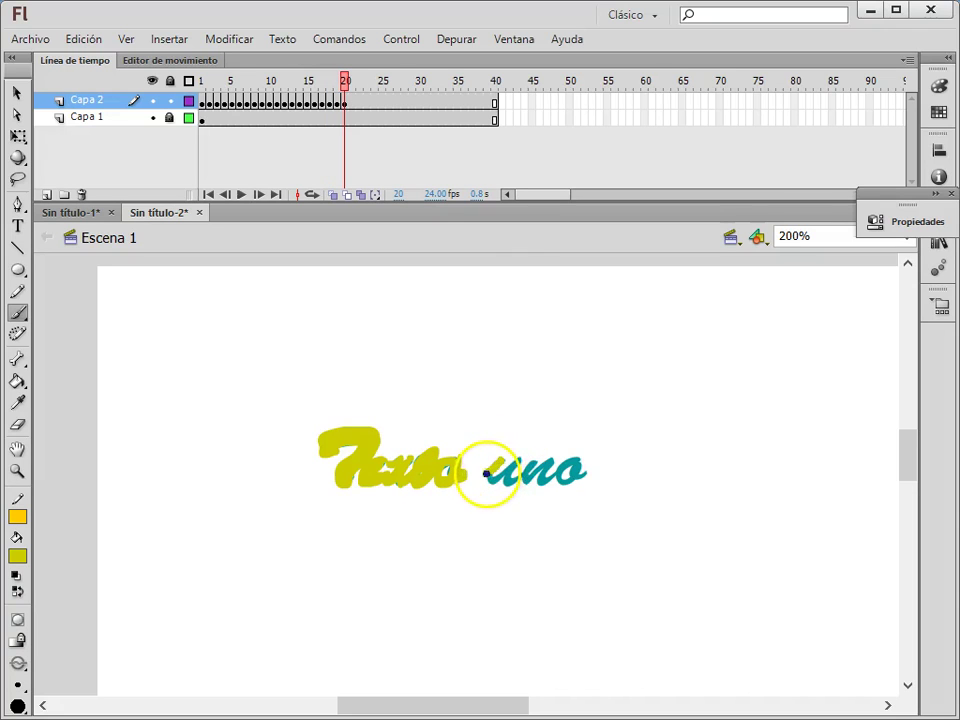
{"action": "left_click_drag", "start_coordinate": [503, 473], "coordinate": [517, 459]}
{"action": "key", "text": "F6"}
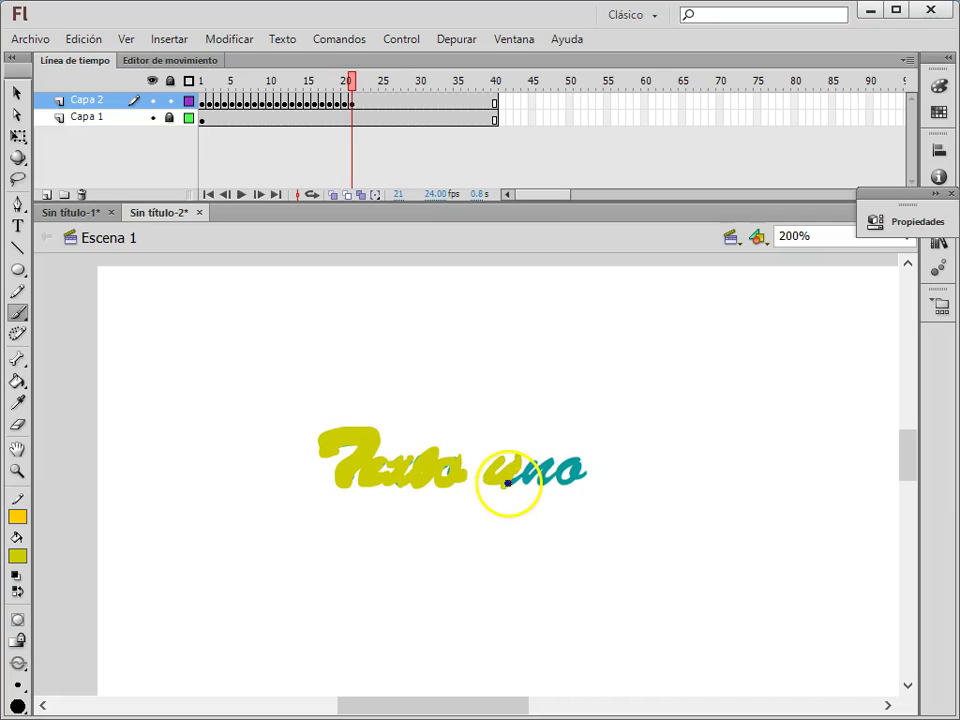
{"action": "key", "text": "F6"}
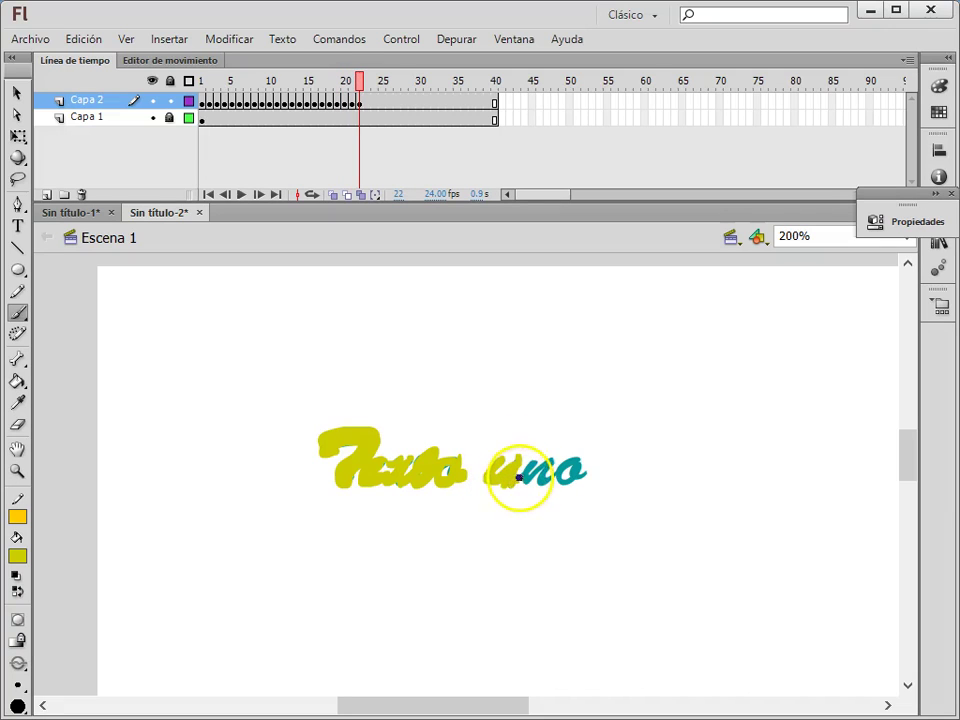
Step: Cover the remaining letters n and o of "uno" with brush strokes, adding a keyframe at each frame from 23 to 28
{"action": "key", "text": "F6"}
{"action": "mouse_move", "coordinate": [563, 467]}
{"action": "left_mouse_down"}
{"action": "mouse_move", "coordinate": [531, 476]}
{"action": "mouse_move", "coordinate": [557, 456]}
{"action": "mouse_move", "coordinate": [541, 487]}
{"action": "mouse_move", "coordinate": [549, 479]}
{"action": "mouse_move", "coordinate": [529, 474]}
{"action": "mouse_move", "coordinate": [525, 484]}
{"action": "mouse_move", "coordinate": [583, 459]}
{"action": "mouse_move", "coordinate": [556, 480]}
{"action": "mouse_move", "coordinate": [579, 467]}
{"action": "mouse_move", "coordinate": [576, 482]}
{"action": "mouse_move", "coordinate": [574, 463]}
{"action": "mouse_move", "coordinate": [561, 474]}
{"action": "mouse_move", "coordinate": [564, 484]}
{"action": "mouse_move", "coordinate": [585, 462]}
{"action": "left_mouse_up"}
{"action": "key", "text": "F6"}
{"action": "key", "text": "F6"}
{"action": "key", "text": "F6"}
{"action": "key", "text": "F6"}
{"action": "key", "text": "F6"}
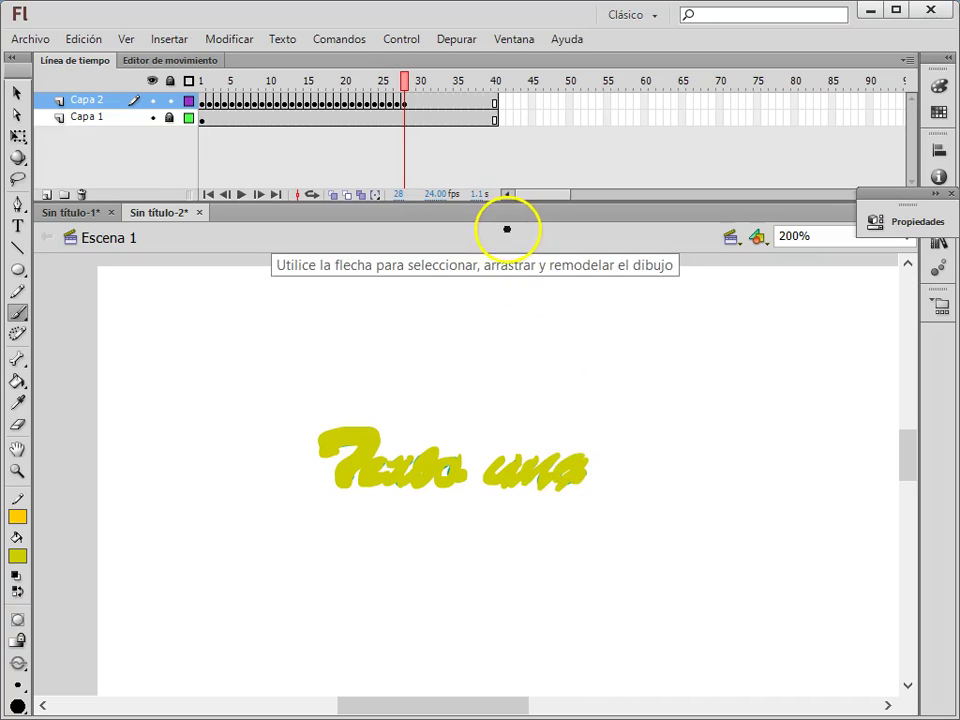
Step: Scrub the timeline from the last keyframe to frame 40 and back to frame 1, test the unmasked movie and close the preview
{"action": "left_click_drag", "start_coordinate": [407, 81], "coordinate": [497, 88]}
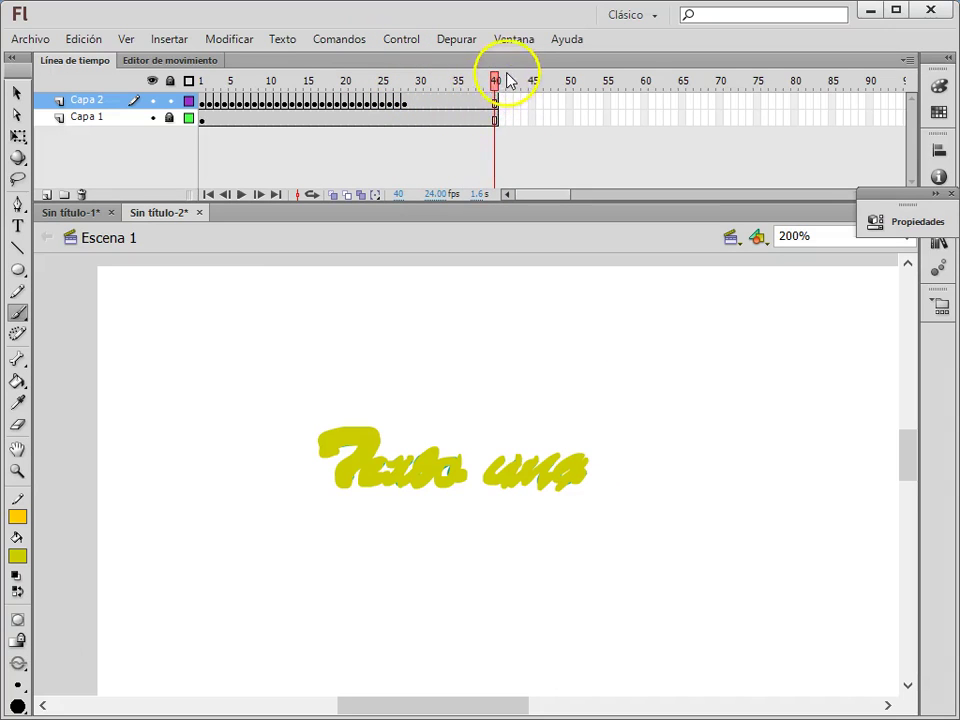
{"action": "left_click_drag", "start_coordinate": [310, 104], "coordinate": [202, 104]}
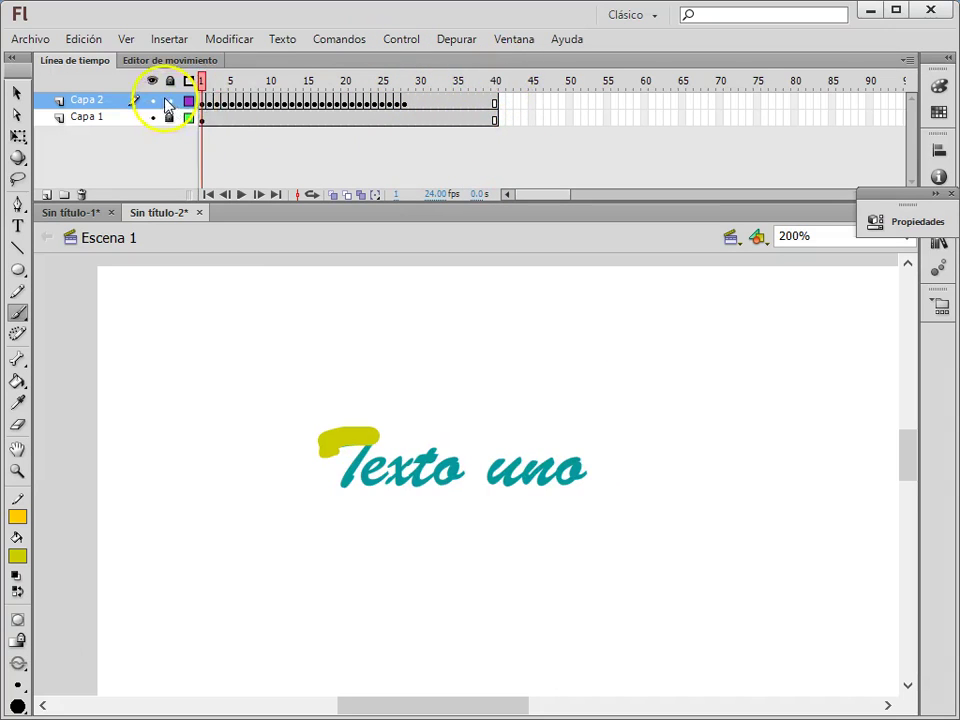
{"action": "key", "text": "ctrl+Return"}
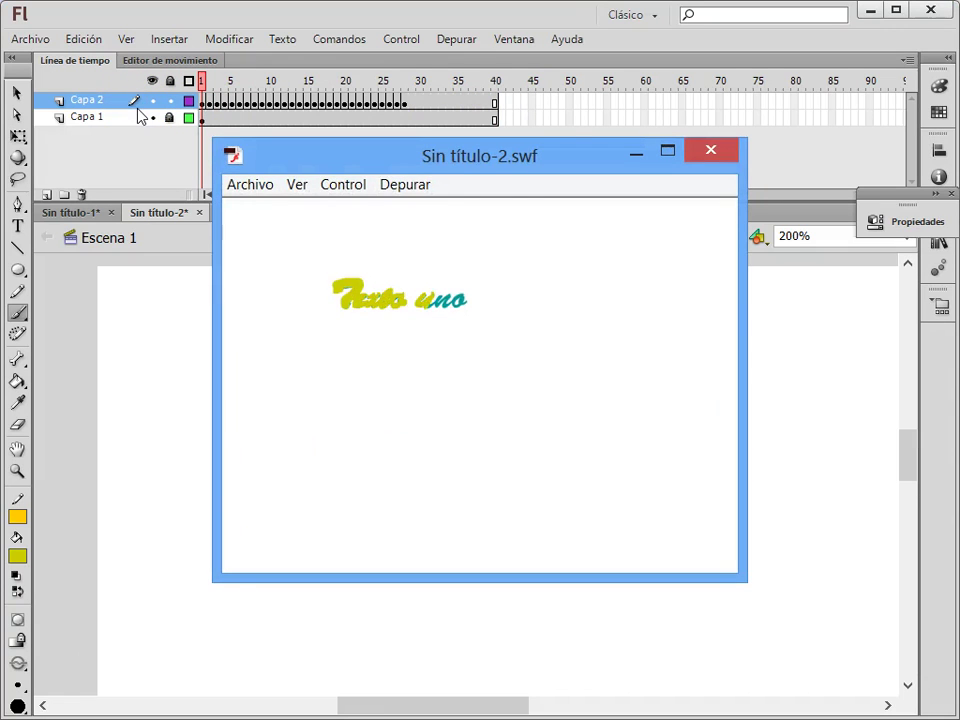
{"action": "left_click", "coordinate": [712, 152]}
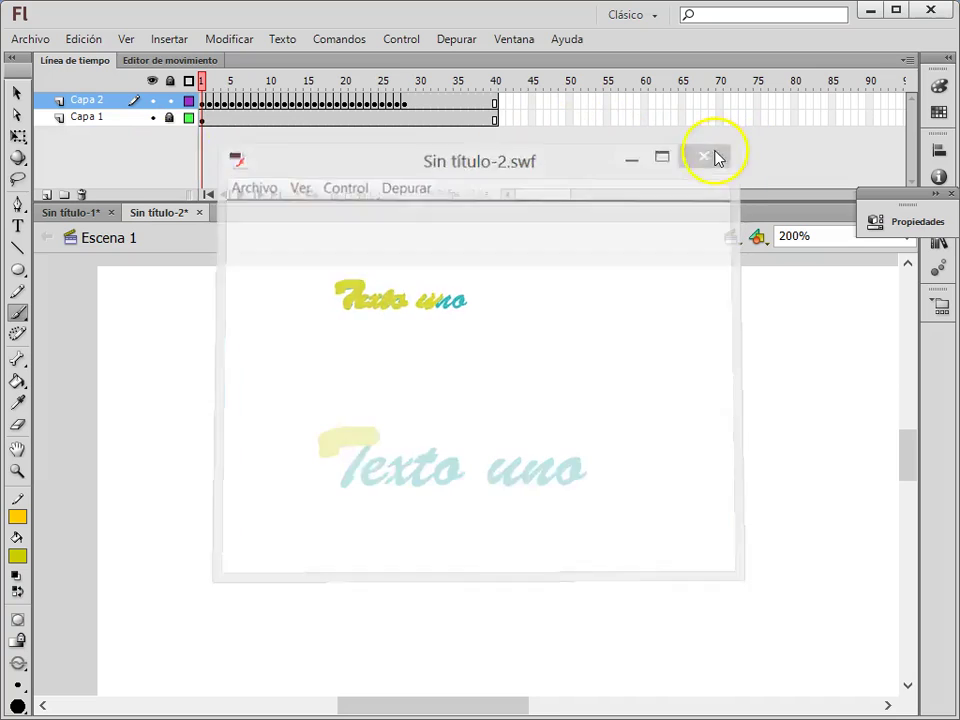
Step: Turn the brush-painted layer Capa 2 into a mask for Capa 1, test the movie and close the preview
{"action": "right_click", "coordinate": [88, 97]}
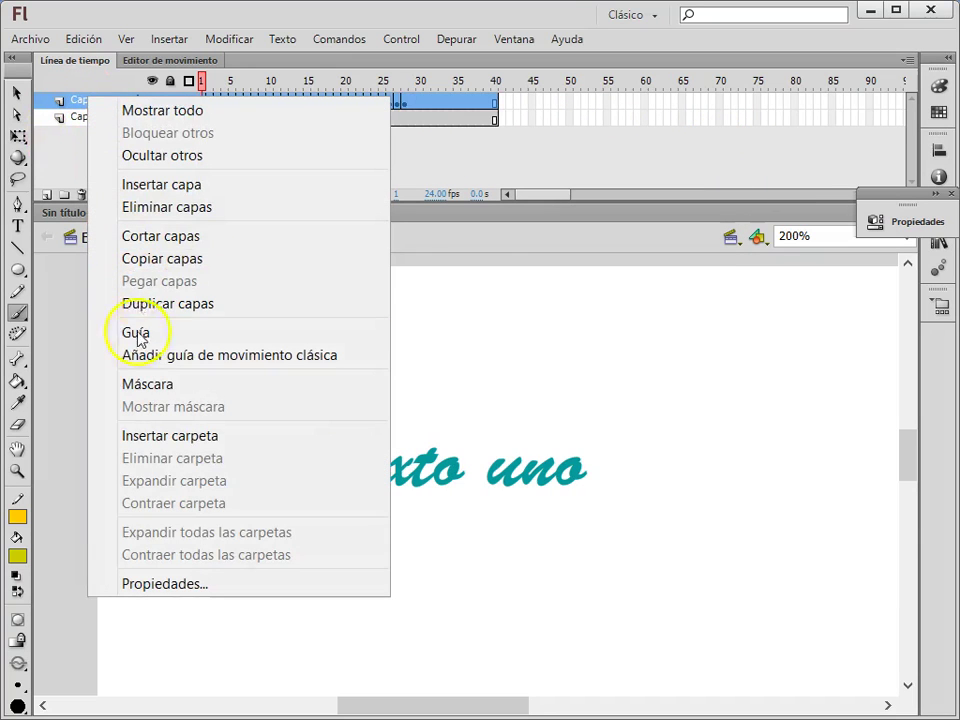
{"action": "left_click", "coordinate": [144, 388]}
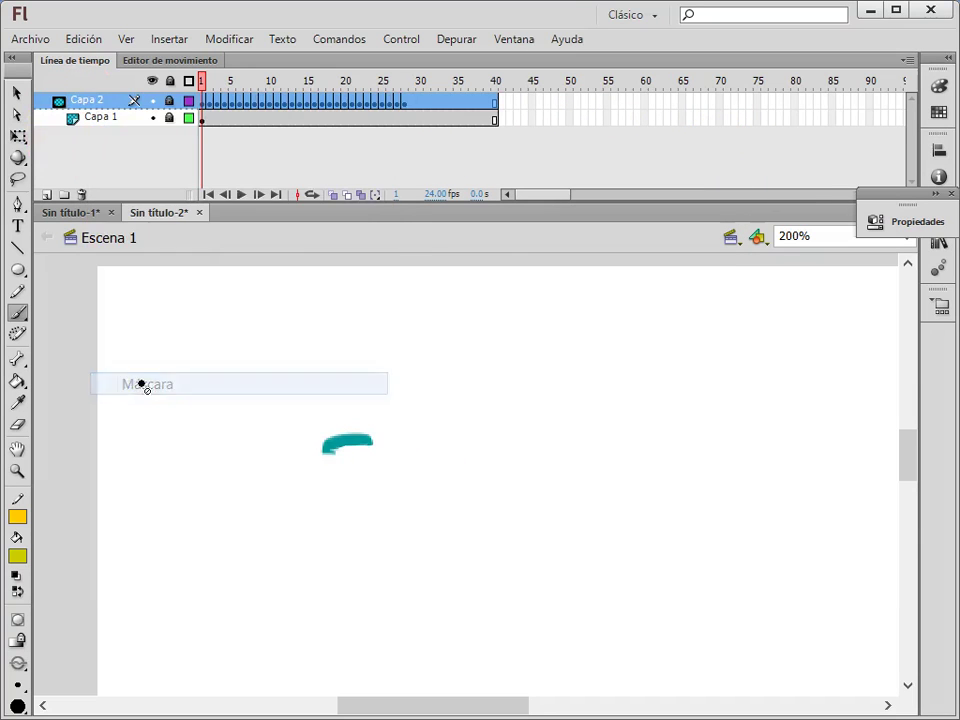
{"action": "key", "text": "ctrl+Return"}
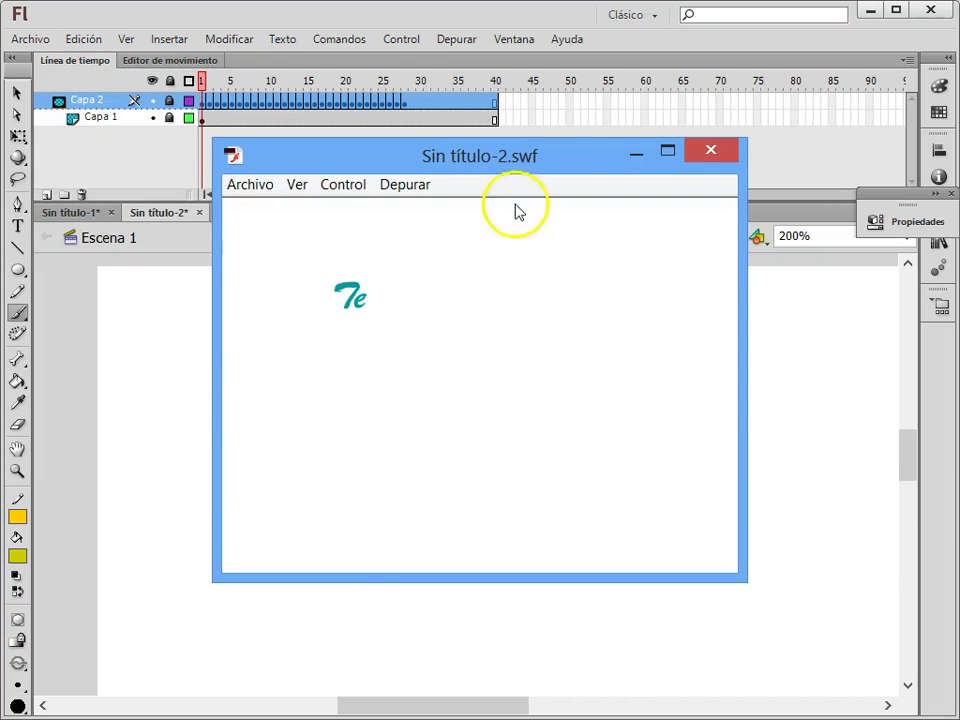
{"action": "left_click", "coordinate": [700, 153]}
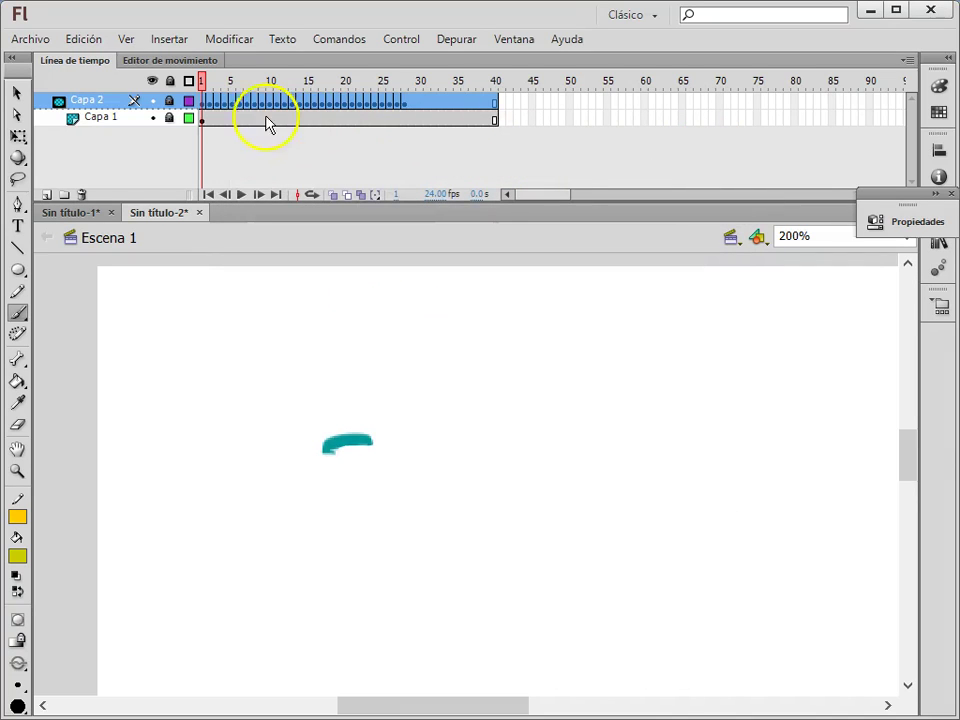
Step: Select all frames of both layers and shift them along the timeline so the animation starts at frame 11
{"action": "left_click", "coordinate": [90, 118], "text": "shift"}
{"action": "left_click_drag", "start_coordinate": [219, 122], "coordinate": [281, 123]}
{"action": "left_click_drag", "start_coordinate": [293, 122], "coordinate": [246, 122]}
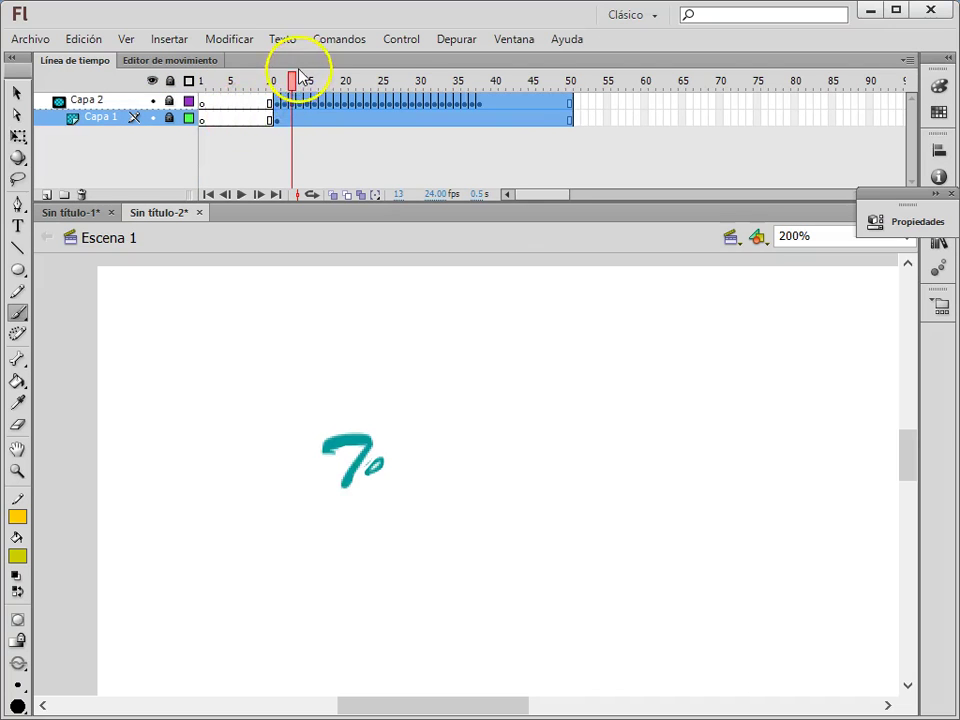
Step: Return the playhead to frame 1, test the movie with its delayed start and close the preview
{"action": "mouse_move", "coordinate": [313, 80]}
{"action": "left_mouse_down"}
{"action": "mouse_move", "coordinate": [294, 79]}
{"action": "mouse_move", "coordinate": [298, 101]}
{"action": "mouse_move", "coordinate": [223, 107]}
{"action": "mouse_move", "coordinate": [201, 96]}
{"action": "left_mouse_up"}
{"action": "key", "text": "ctrl+Return"}
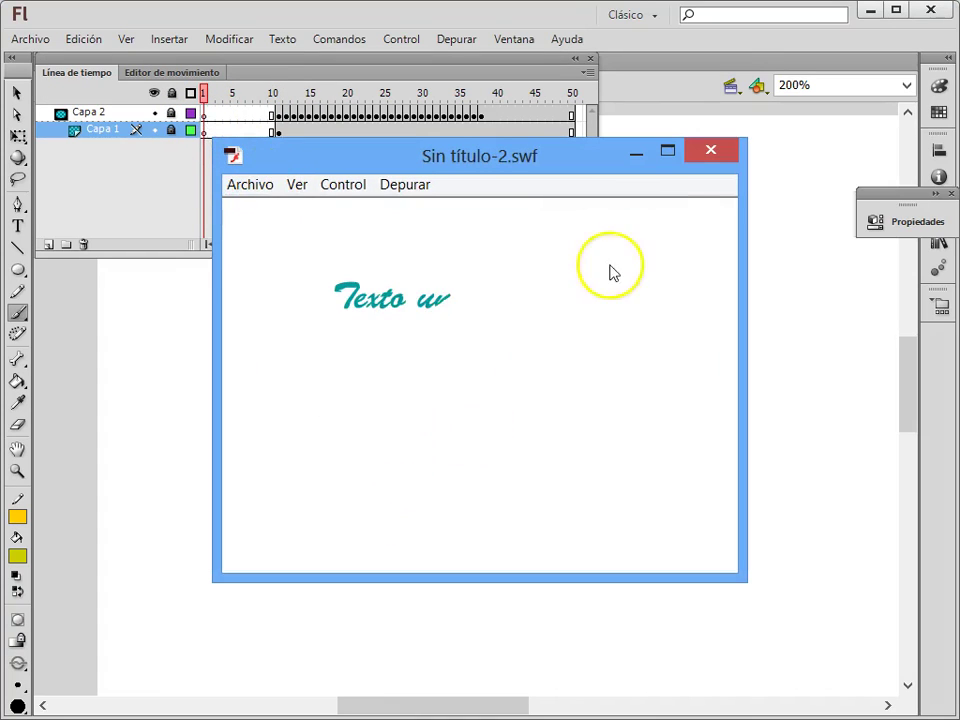
{"action": "left_click", "coordinate": [706, 152]}
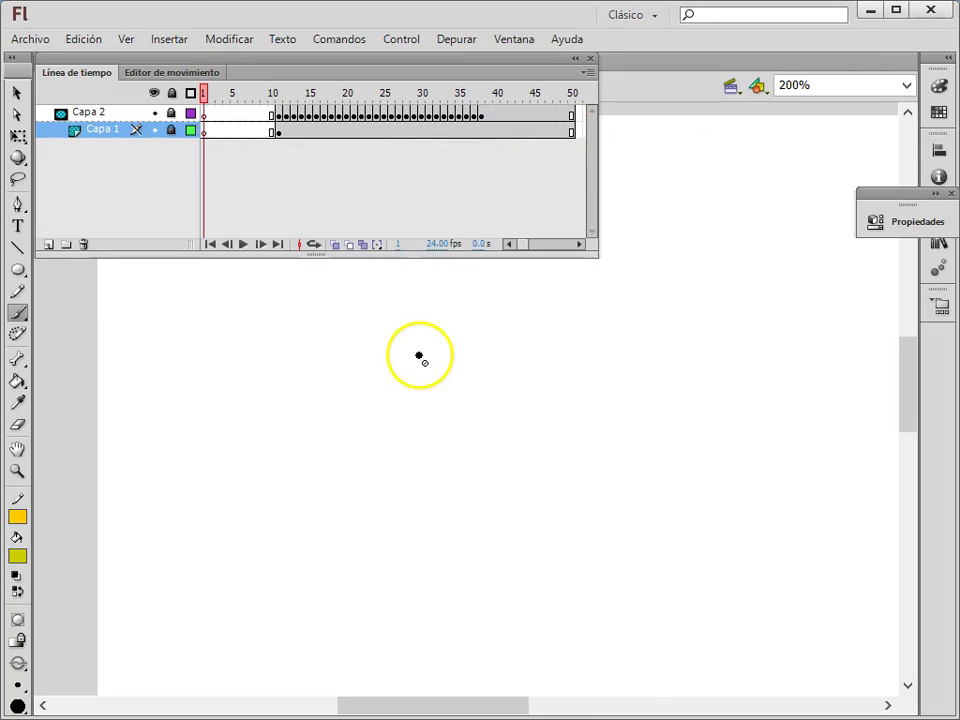
{"action": "left_click", "coordinate": [419, 356]}
{"action": "key", "text": "Escape"}
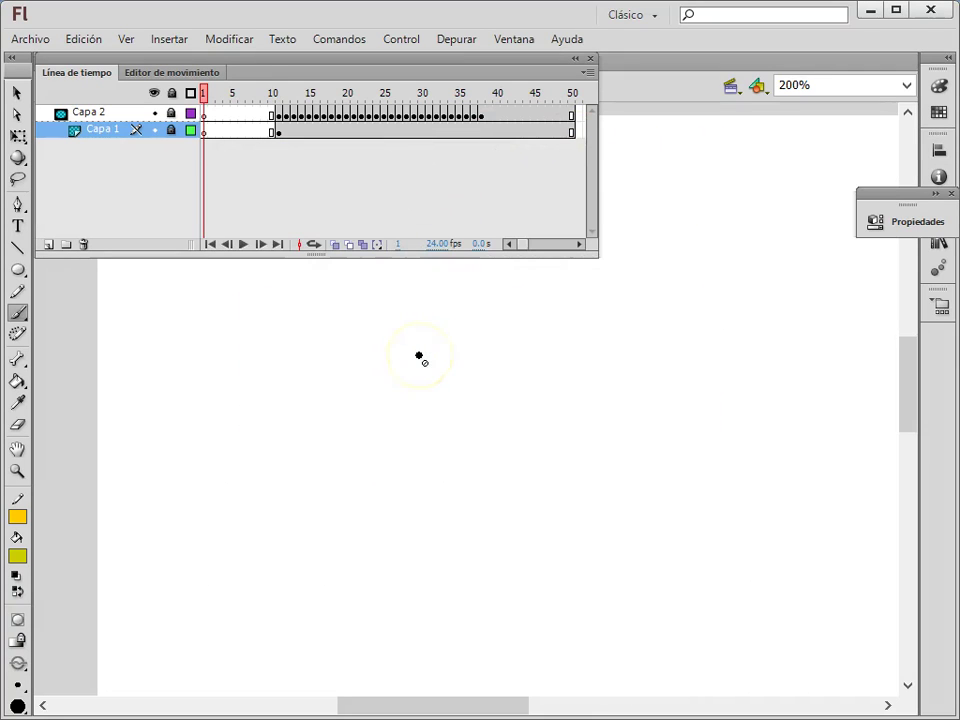